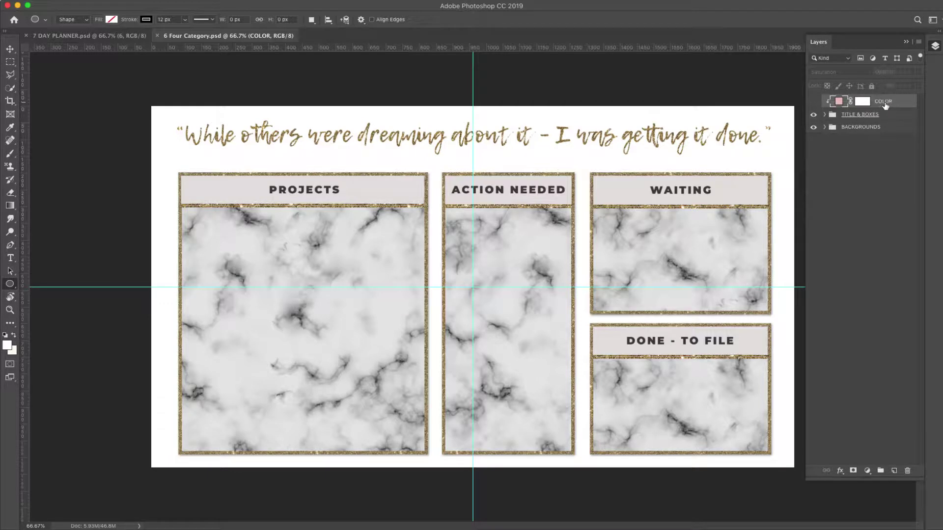
# Step: Toggle the visibility of the COLOR layer to compare the design with and without it, leaving it hidden
pyautogui.click(812, 101)
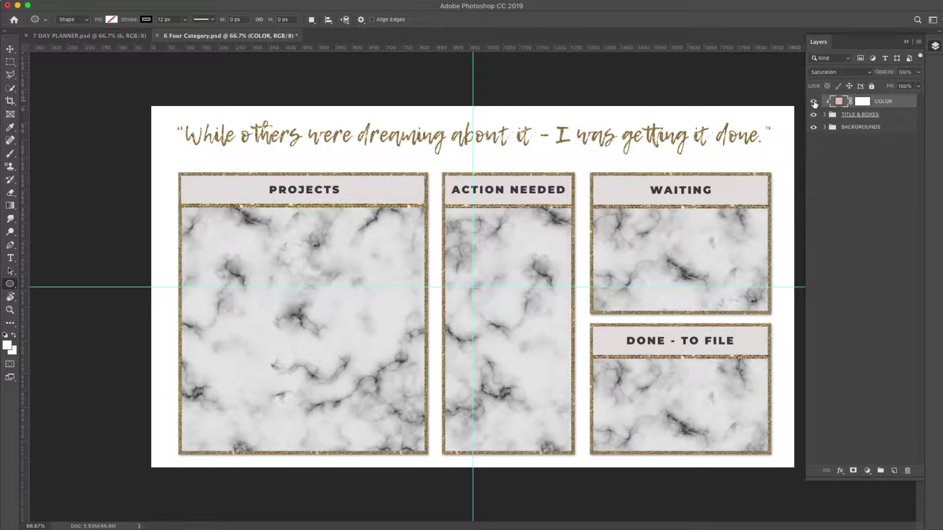
pyautogui.click(813, 102)
pyautogui.click(813, 101)
pyautogui.click(813, 102)
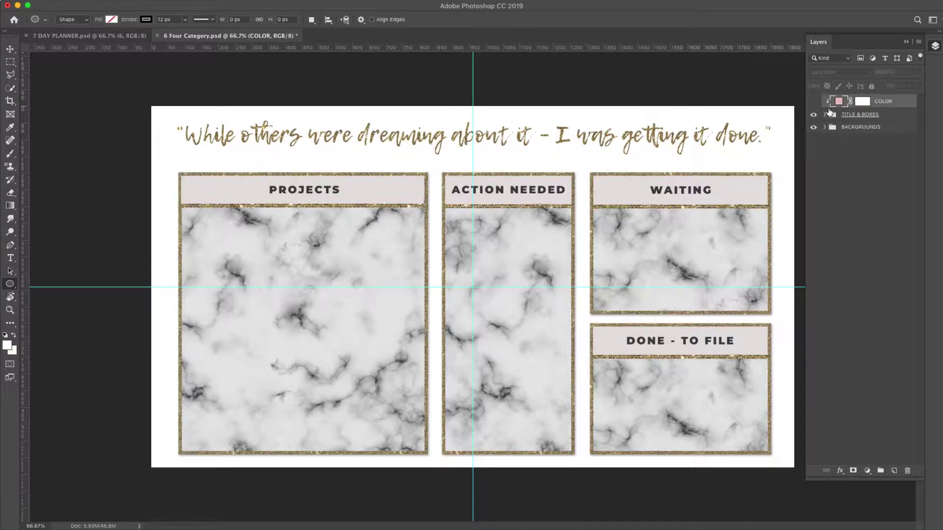
# Step: Expand the TITLE & BOXES group and toggle the group and its title text layer off and back on
pyautogui.click(824, 115)
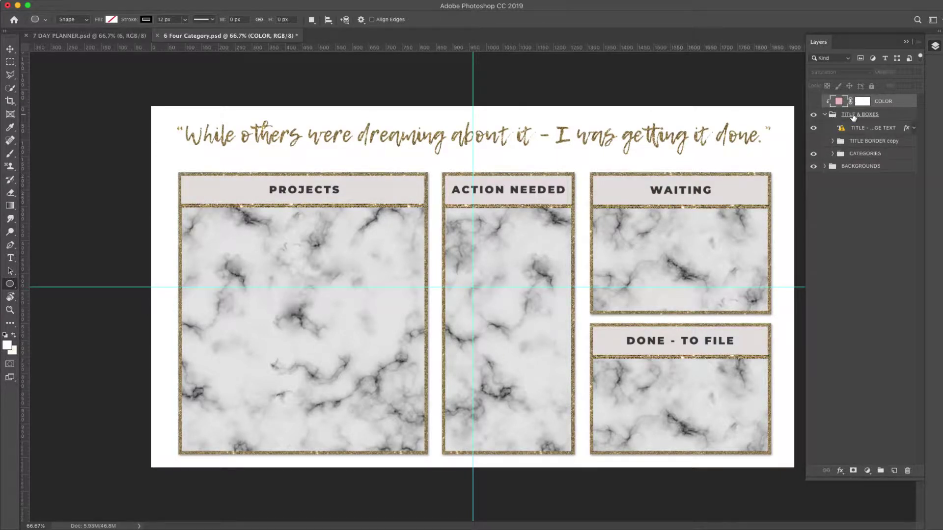
pyautogui.click(813, 116)
pyautogui.click(813, 116)
pyautogui.click(881, 131)
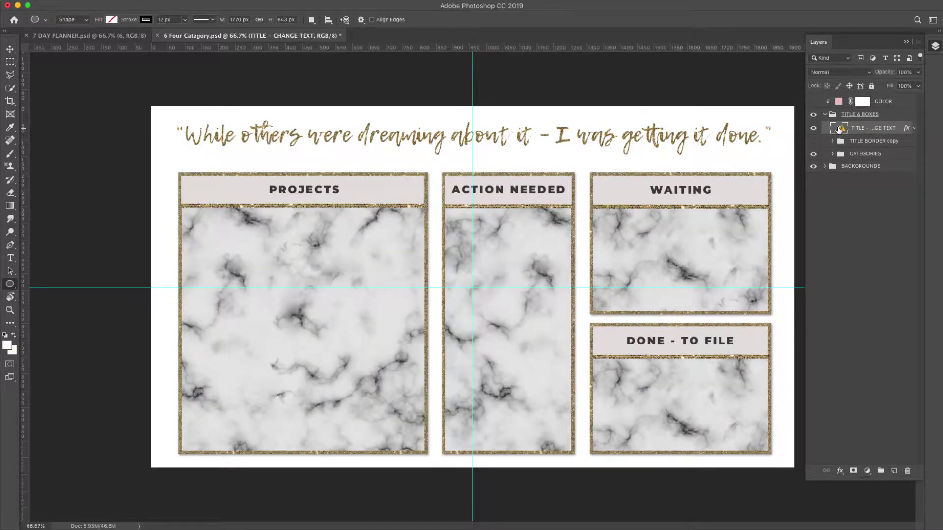
pyautogui.click(814, 128)
pyautogui.click(814, 129)
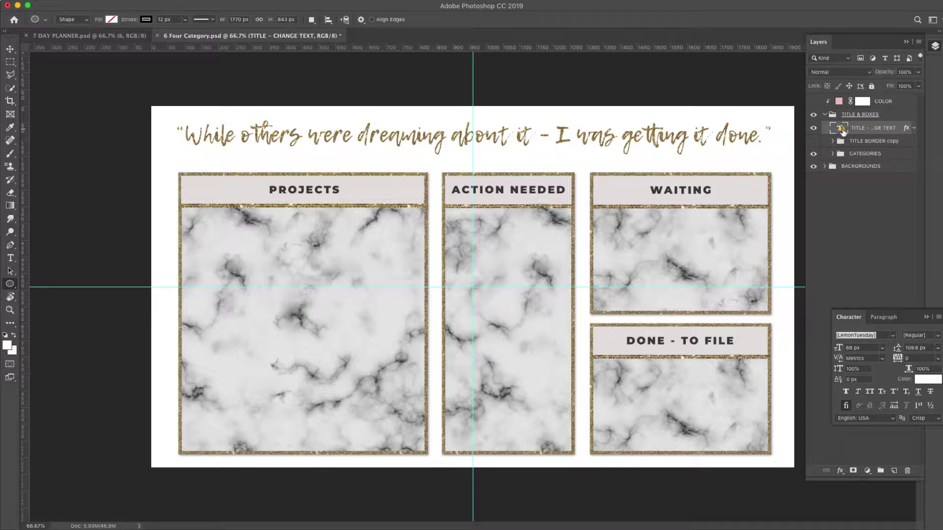
# Step: Try to edit the title quote with the Type tool, declining the missing-font substitution
pyautogui.moveTo(843, 131)
pyautogui.click(923, 314)
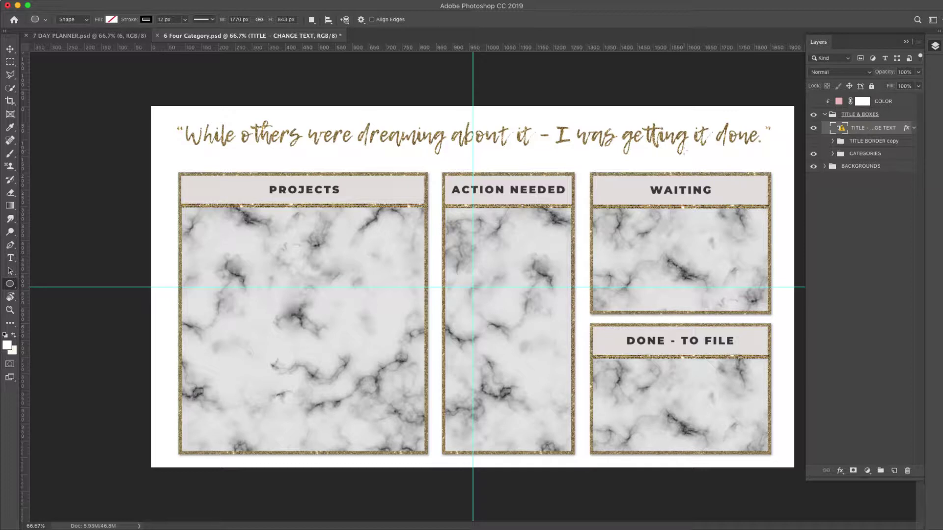
pyautogui.press('t')
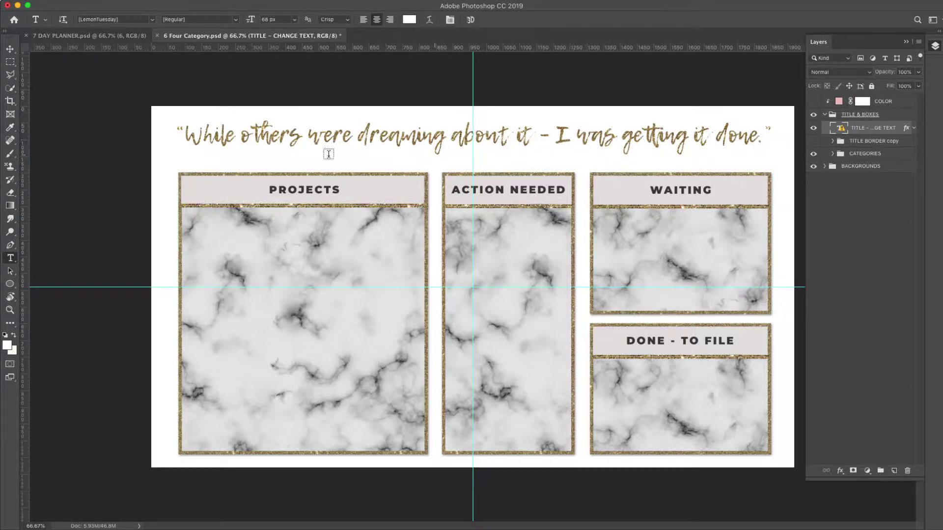
pyautogui.moveTo(185, 135); pyautogui.dragTo(627, 153)
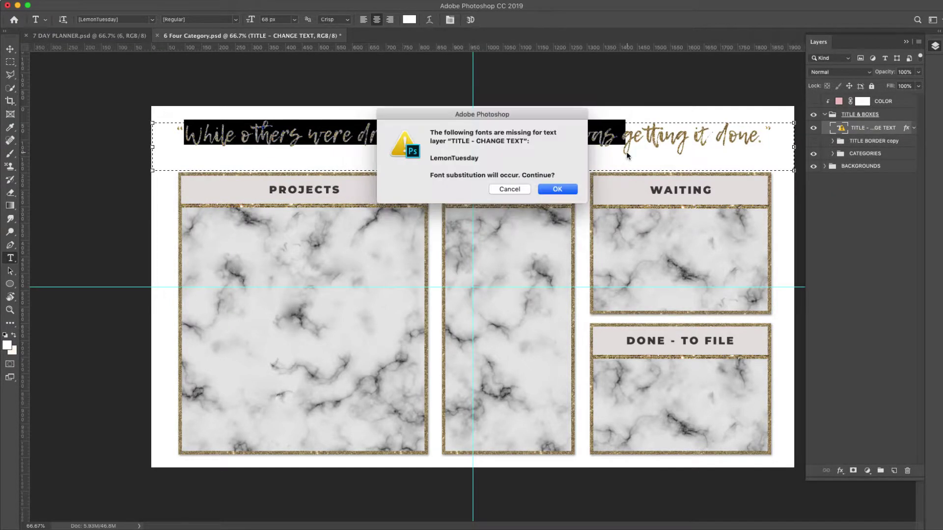
pyautogui.click(509, 189)
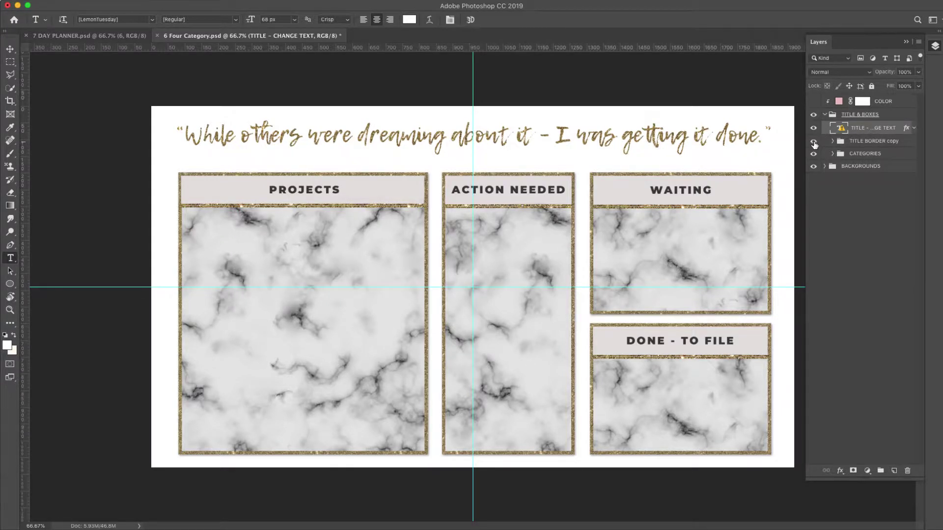
# Step: Show the TITLE BORDER copy group and examine its bottom line, top line and color block by toggling each one
pyautogui.click(813, 142)
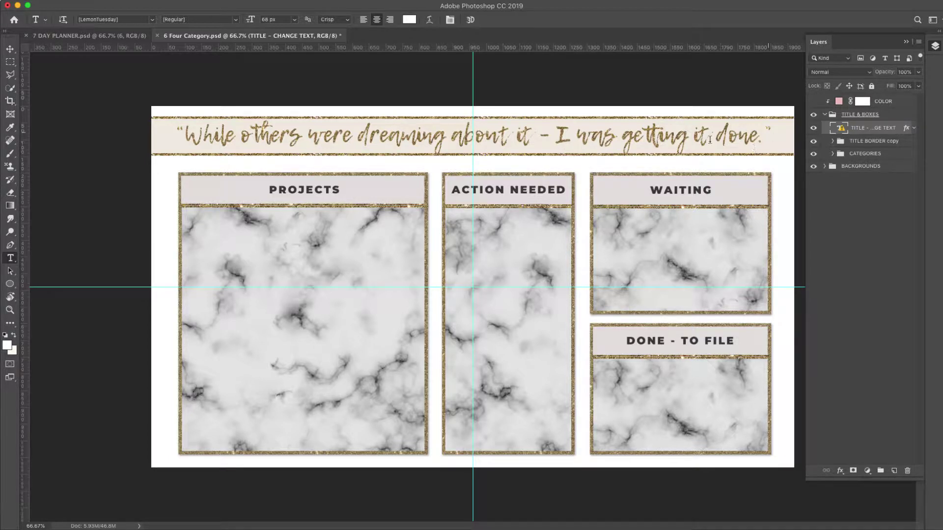
pyautogui.click(832, 141)
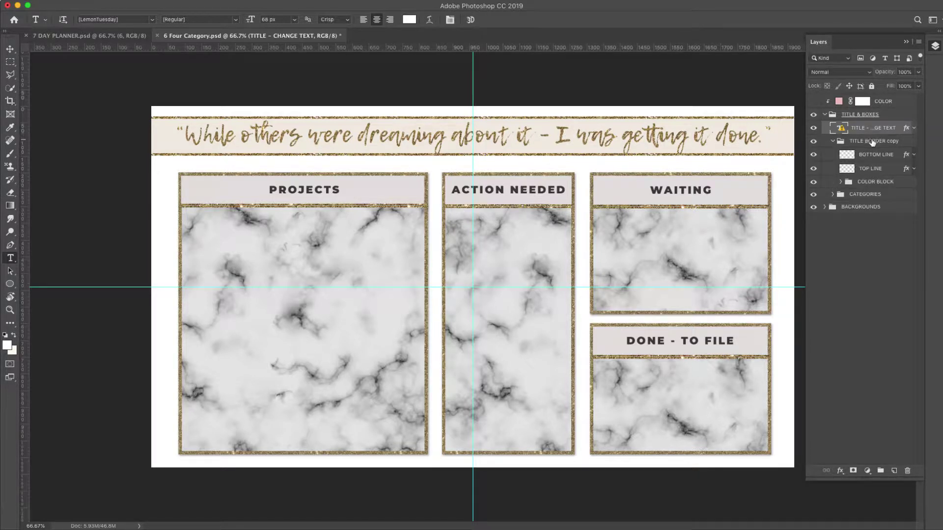
pyautogui.click(813, 155)
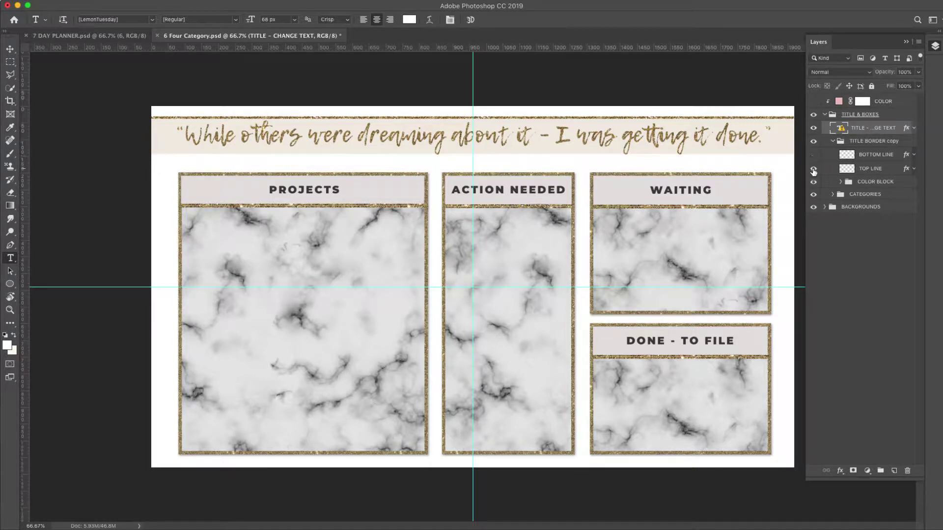
pyautogui.click(813, 170)
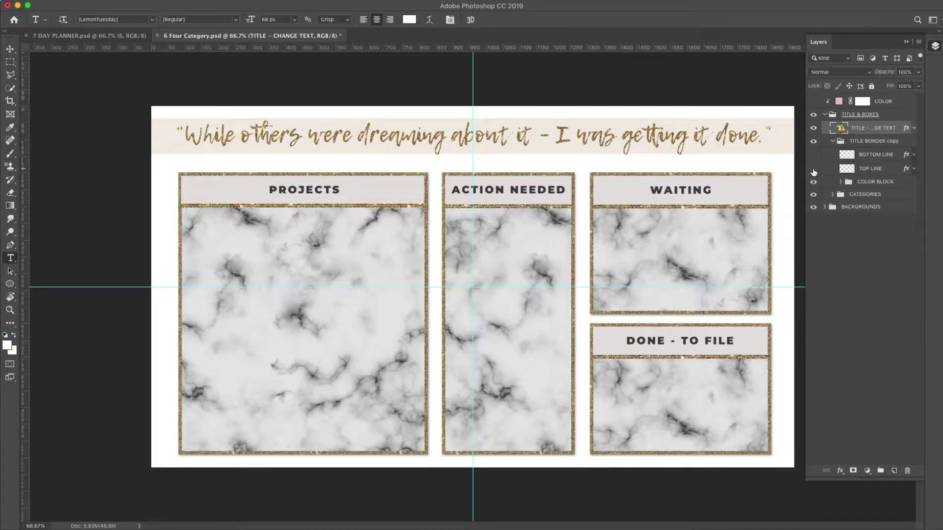
pyautogui.click(812, 169)
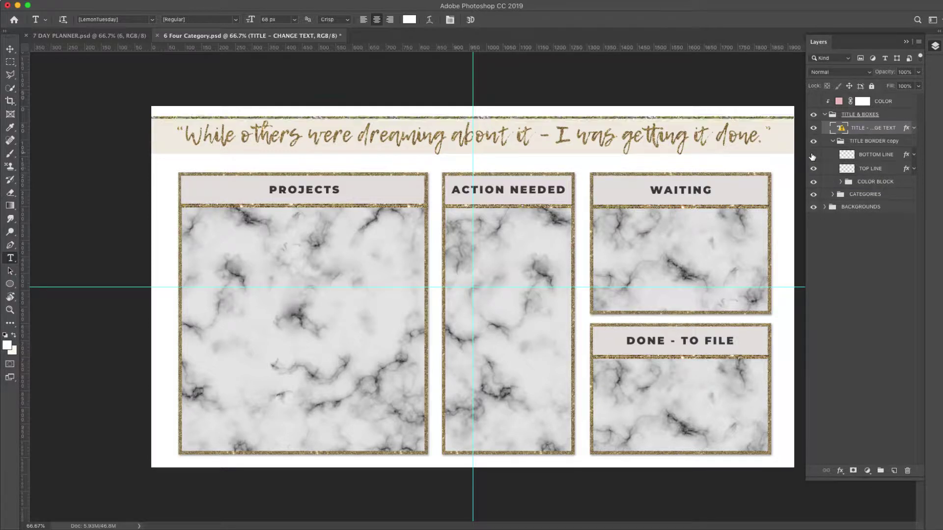
pyautogui.click(813, 155)
pyautogui.click(814, 182)
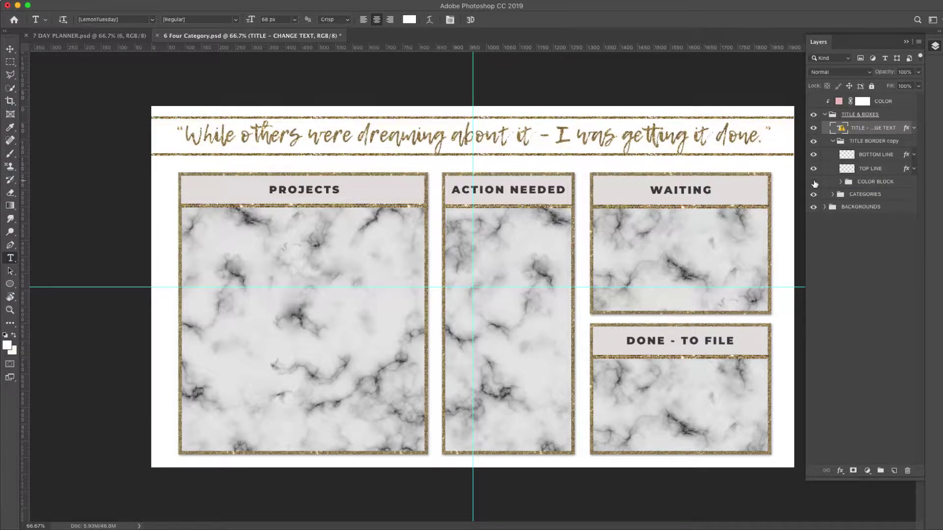
pyautogui.click(813, 182)
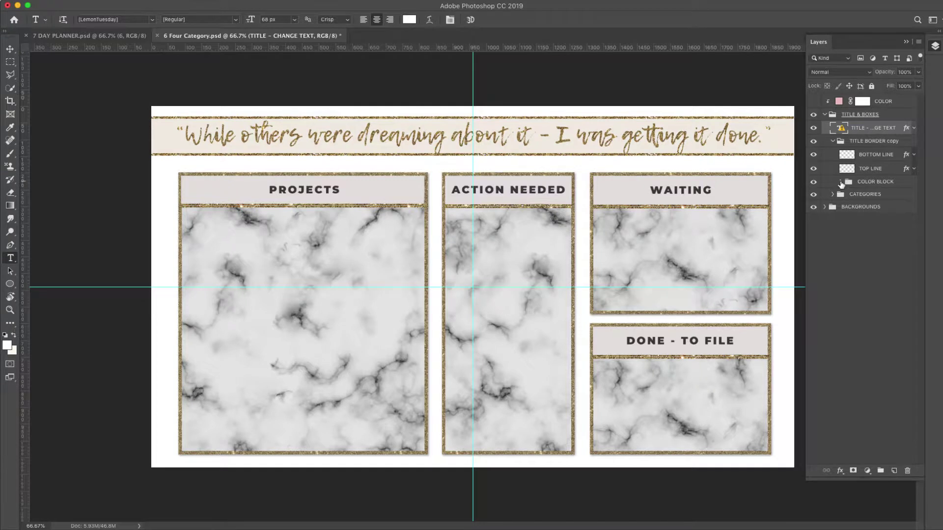
# Step: Try darker fill colors, such as 8c632b, on the title border's color block
pyautogui.click(840, 182)
pyautogui.click(863, 195)
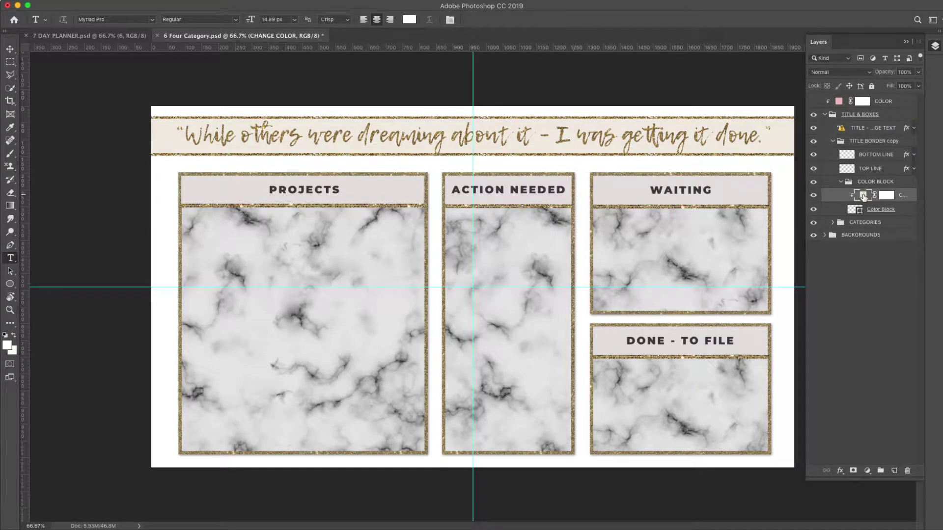
pyautogui.doubleClick(863, 196)
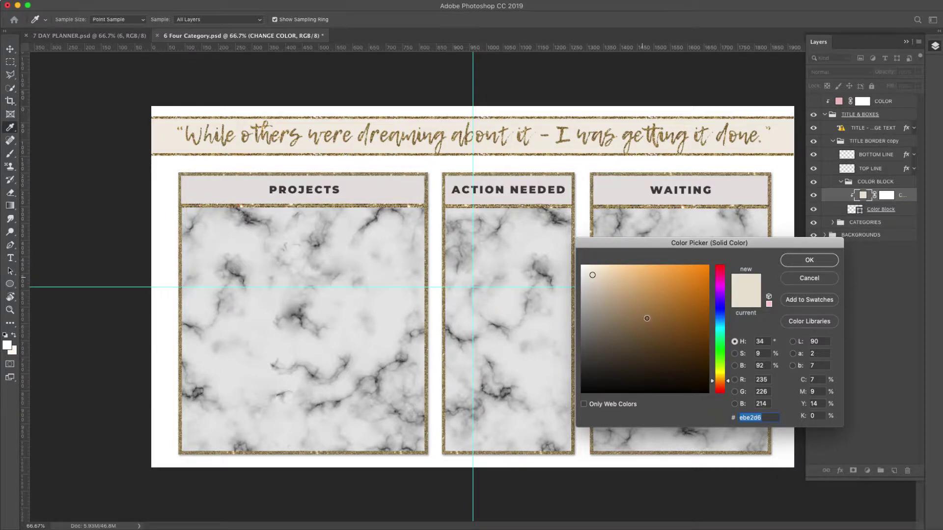
pyautogui.click(668, 322)
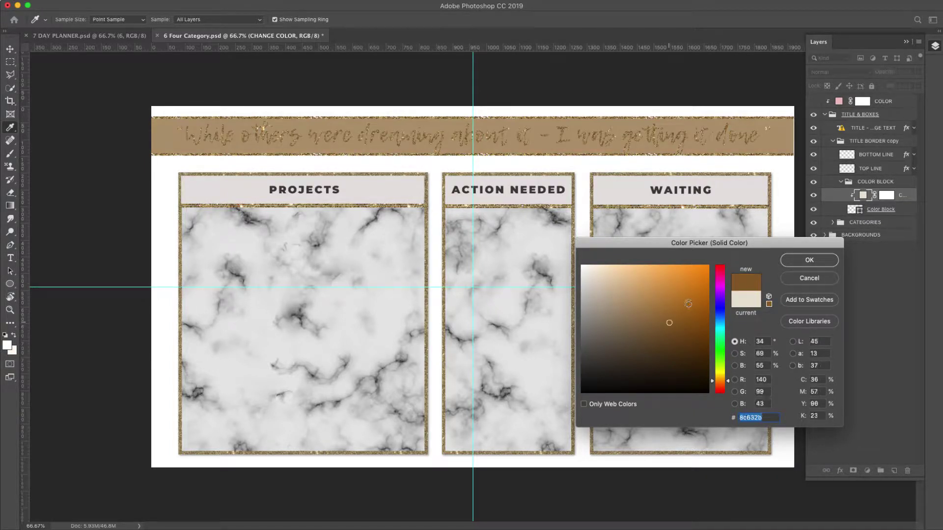
pyautogui.click(688, 304)
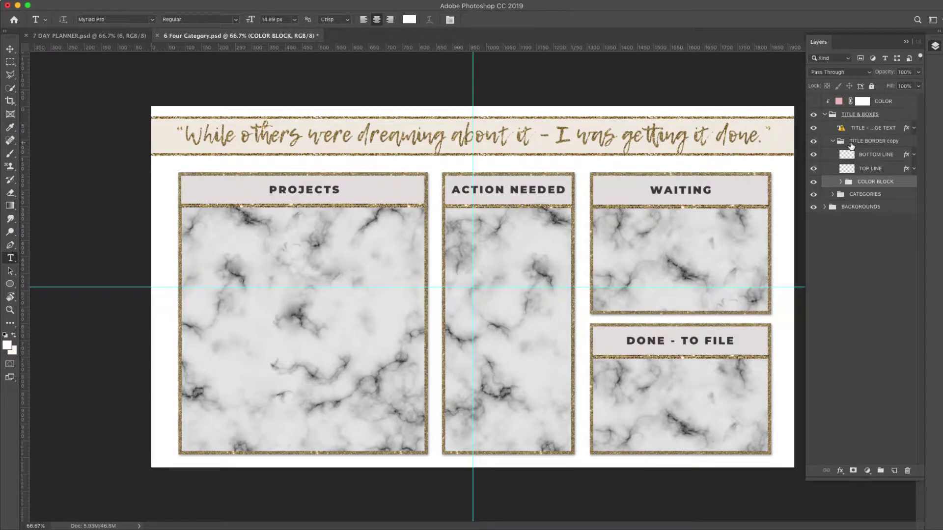
# Step: Collapse the TITLE BORDER copy group and hide it
pyautogui.click(833, 141)
pyautogui.click(813, 142)
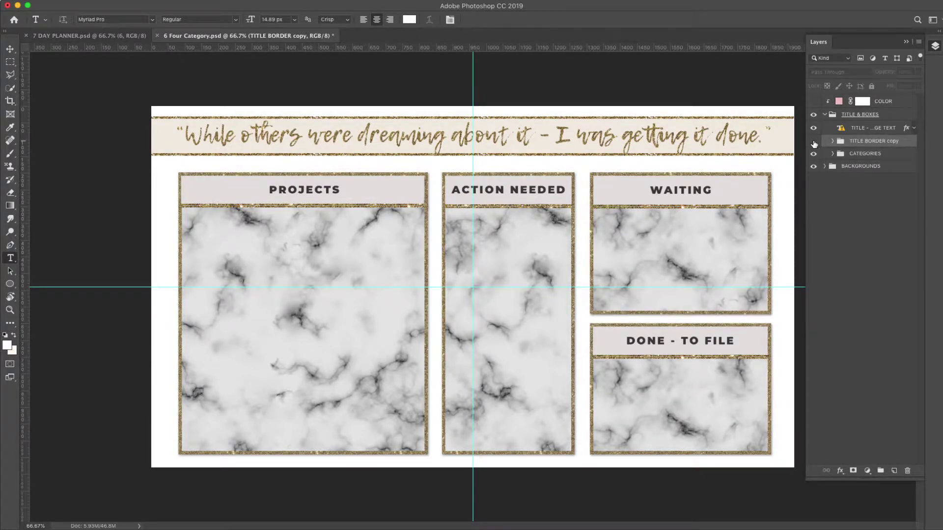
pyautogui.click(813, 142)
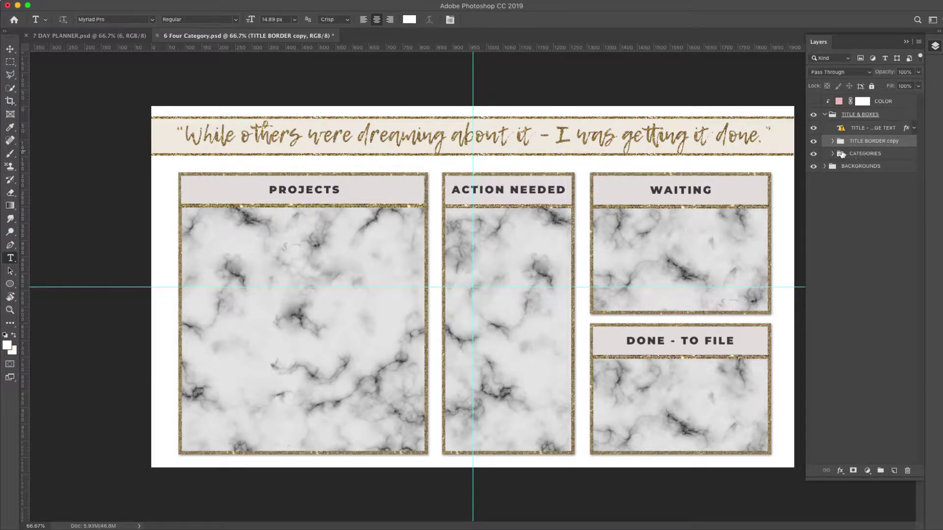
pyautogui.click(813, 142)
# Step: Expand the CATEGORIES group and examine the layers inside category group 1
pyautogui.click(832, 153)
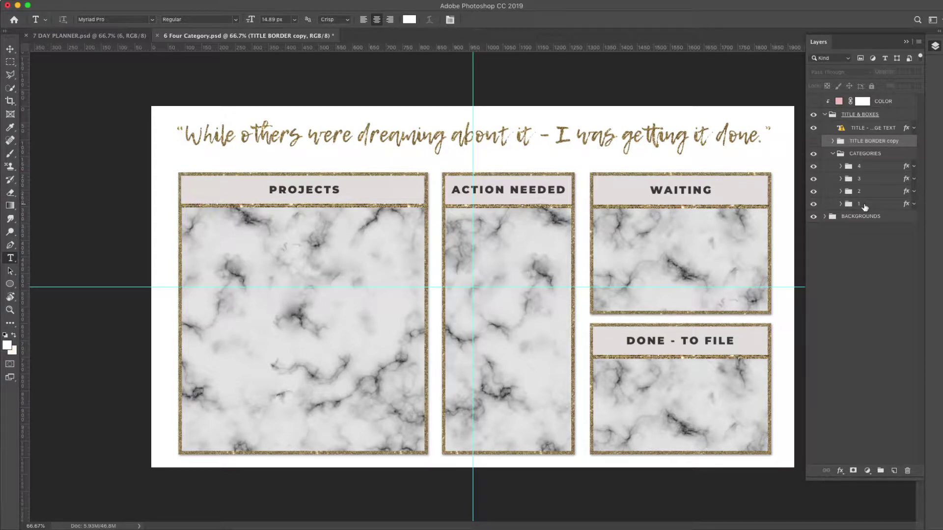
pyautogui.click(840, 204)
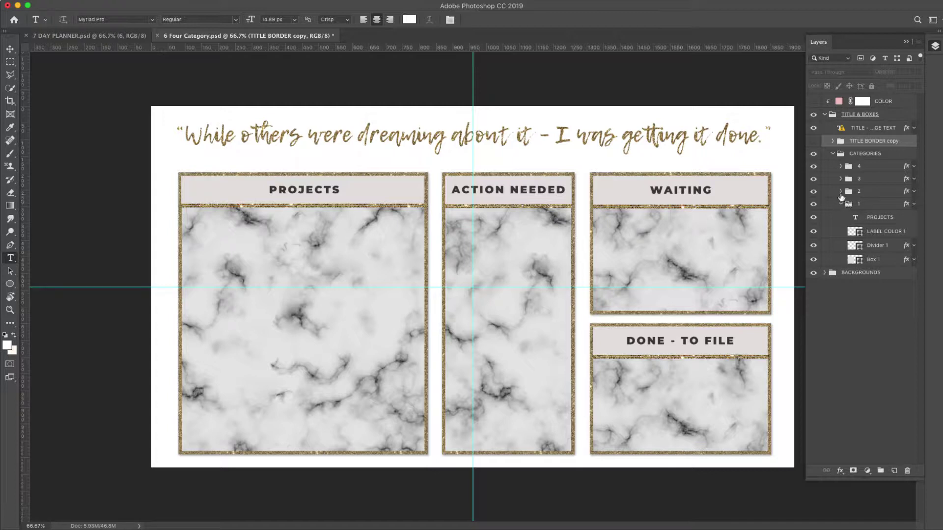
pyautogui.click(840, 205)
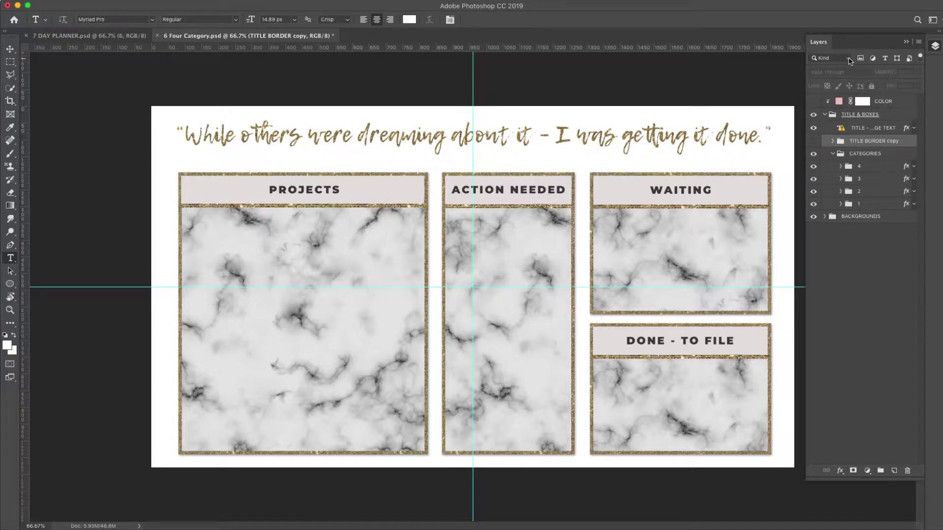
# Step: Filter the layer list to type layers and shorten the DONE - TO FILE heading to TO FILE
pyautogui.click(884, 58)
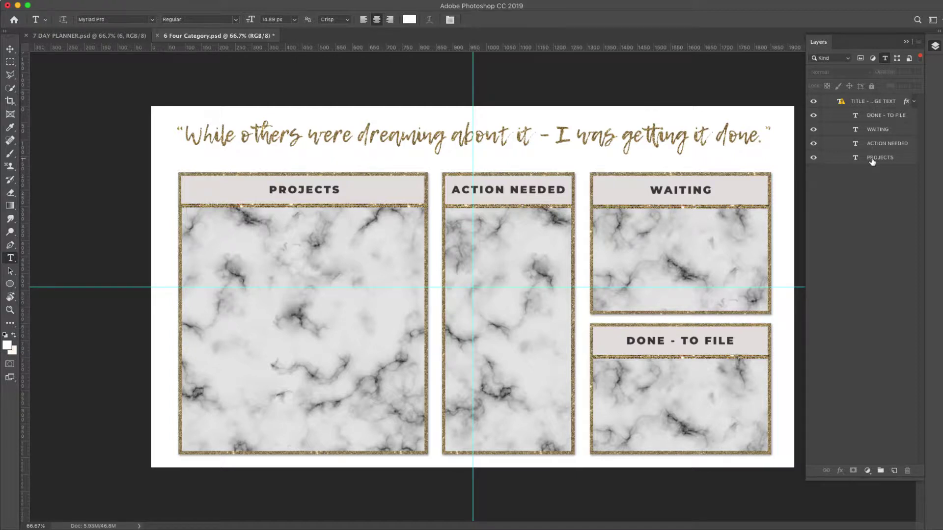
pyautogui.click(813, 116)
pyautogui.click(874, 116)
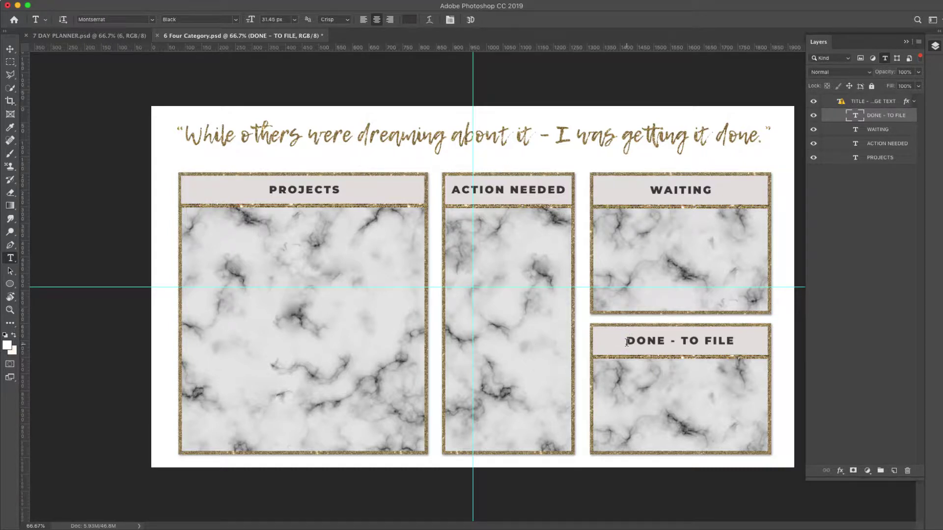
pyautogui.moveTo(626, 343); pyautogui.dragTo(678, 342)
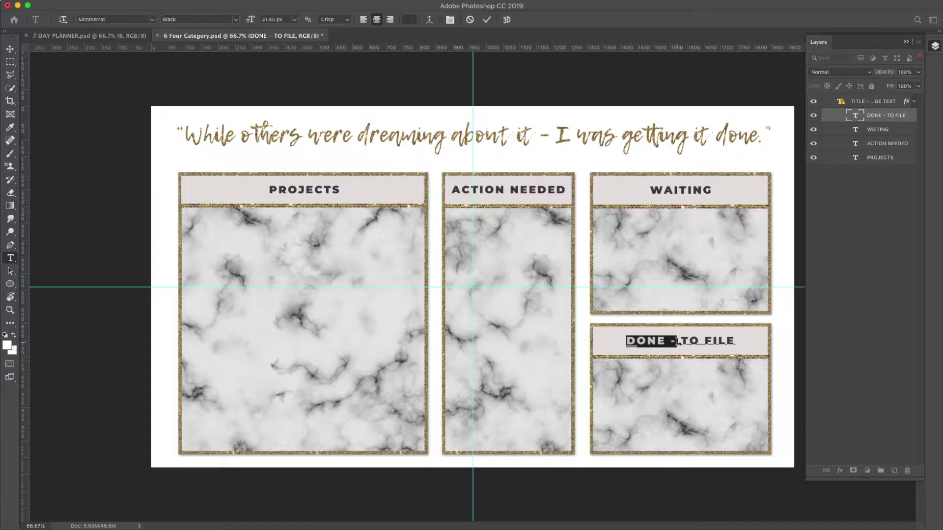
pyautogui.press('BackSpace')
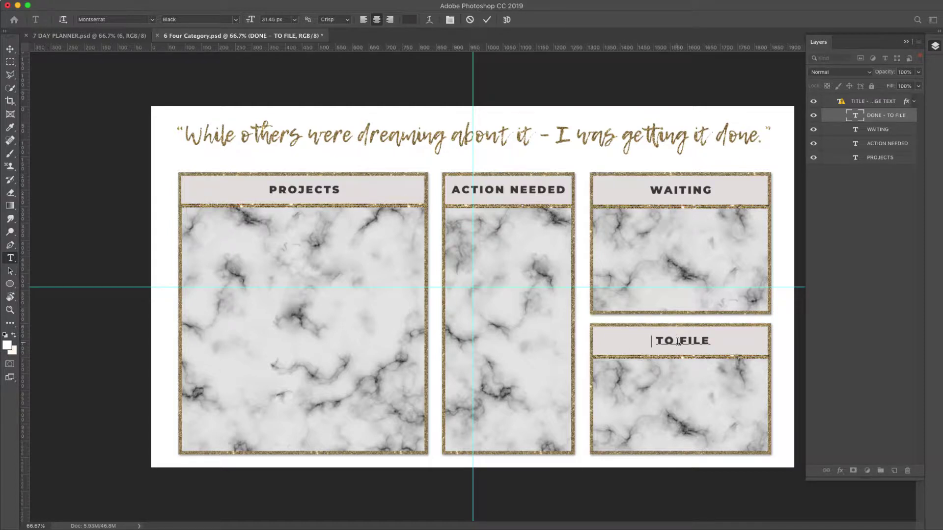
pyautogui.press('Delete')
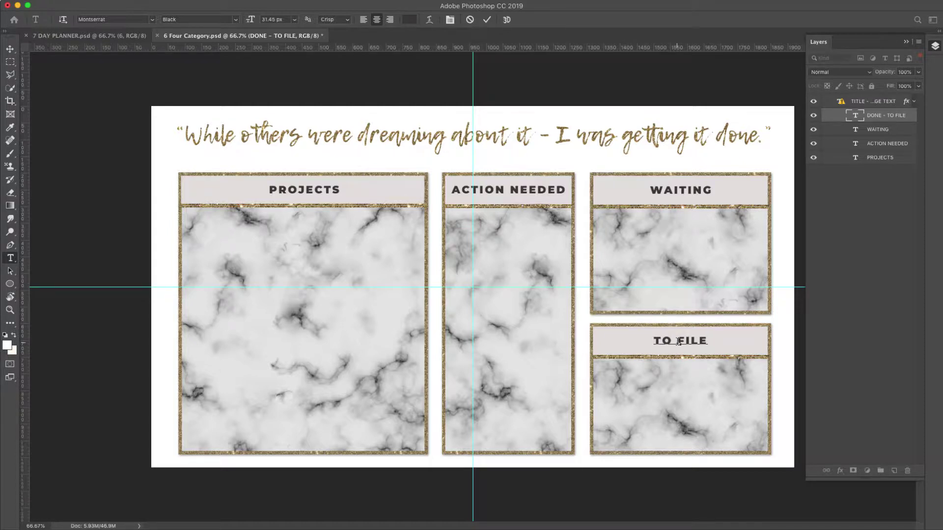
pyautogui.press('super+a')
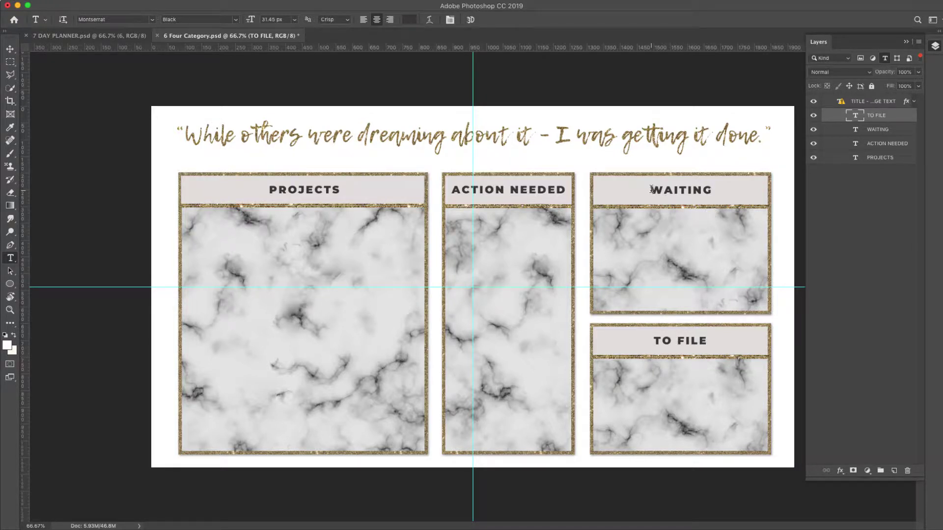
pyautogui.moveTo(651, 190); pyautogui.dragTo(713, 190)
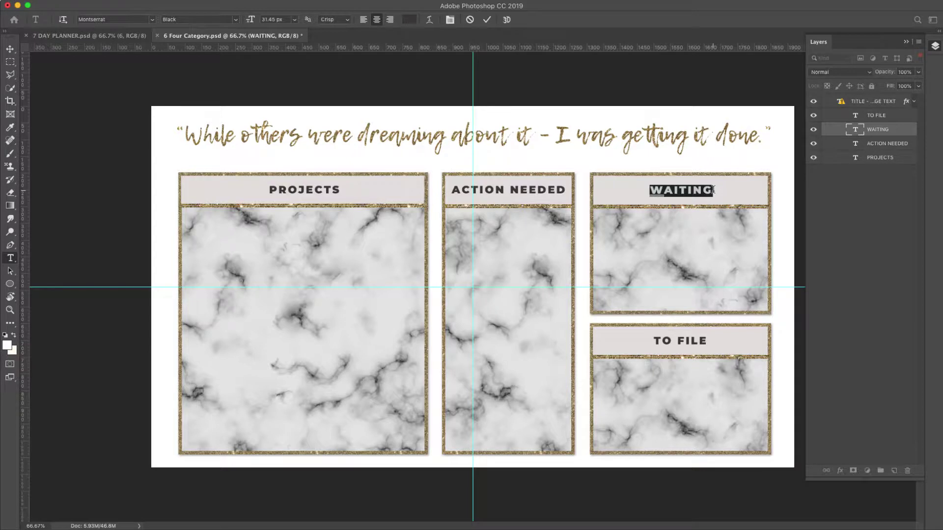
pyautogui.press('Escape')
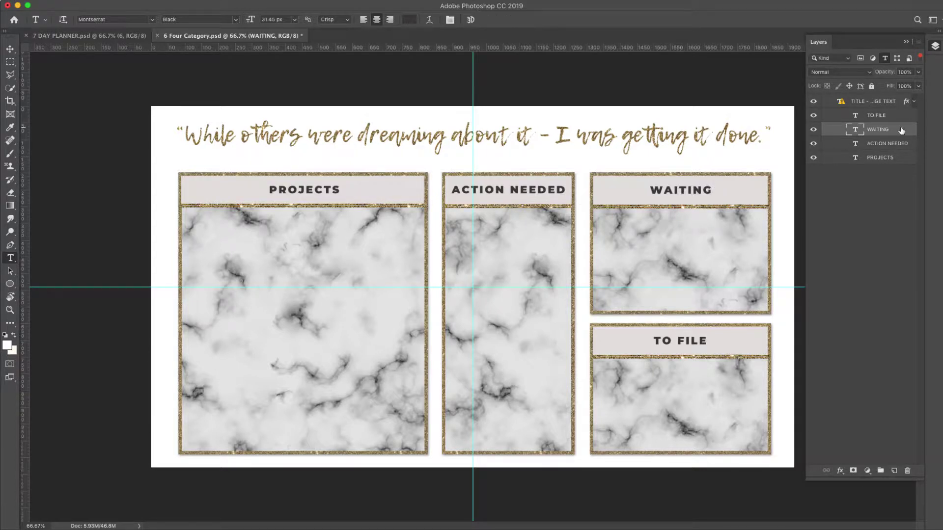
# Step: Clear the type-layer filter and list only the shape layers
pyautogui.click(884, 59)
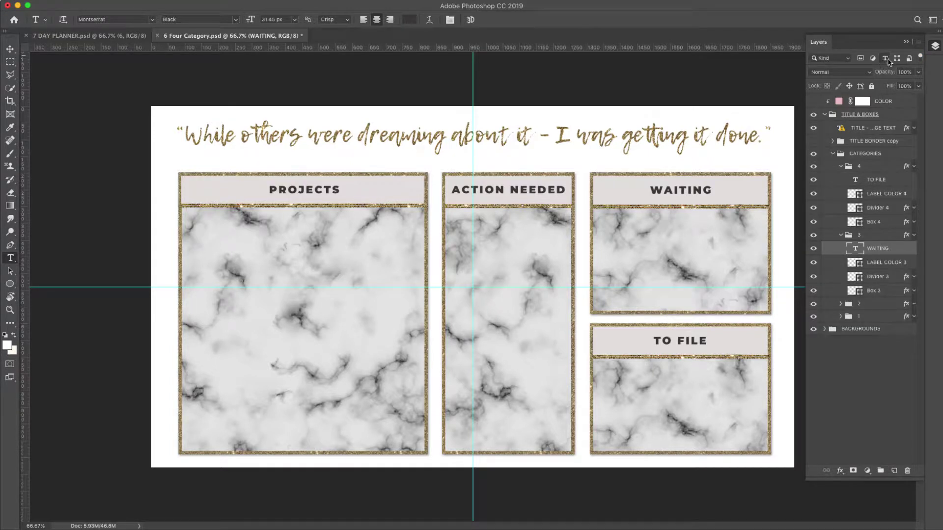
pyautogui.click(897, 59)
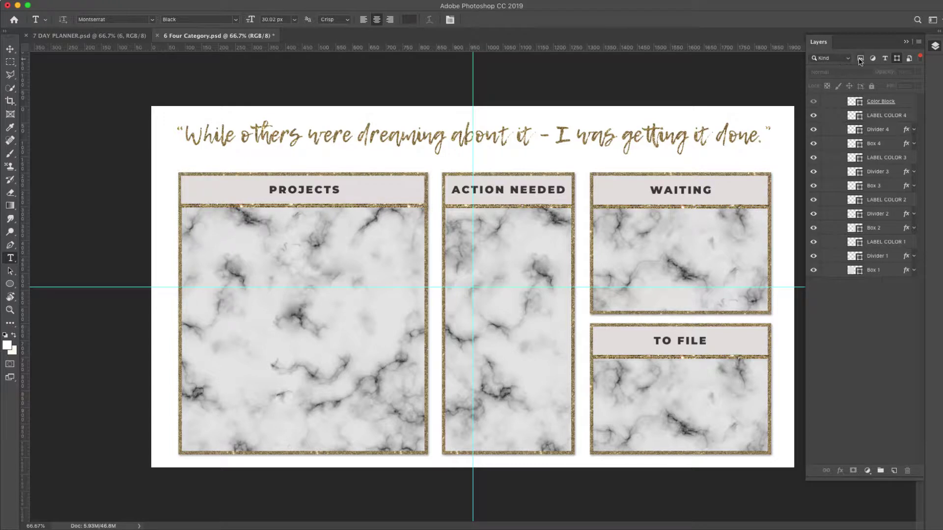
# Step: Toggle the LABEL COLOR 4, Divider 4 and Box 4 layers off and on to see what each one controls
pyautogui.click(813, 116)
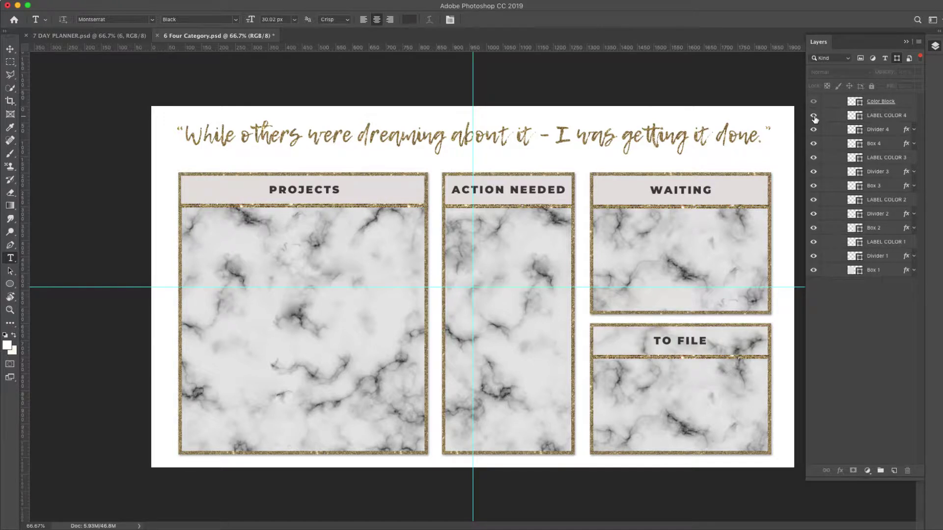
pyautogui.click(813, 116)
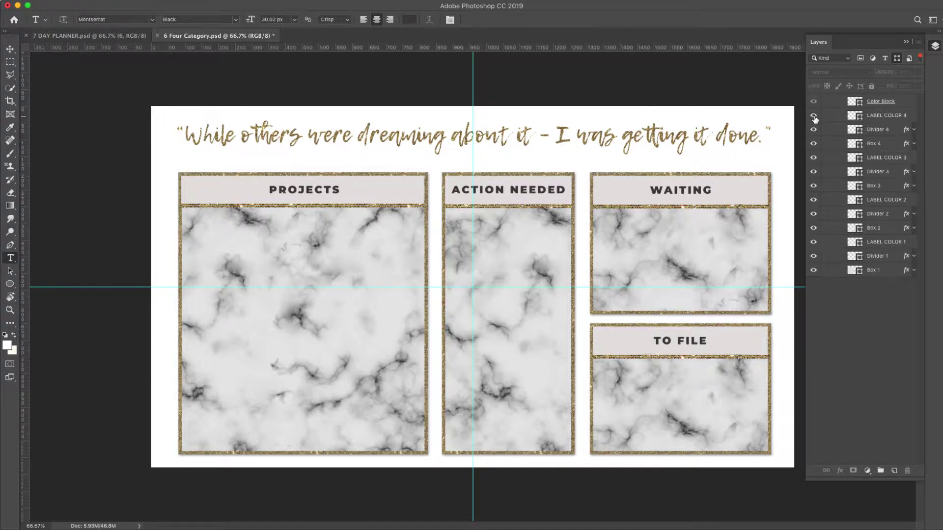
pyautogui.click(863, 131)
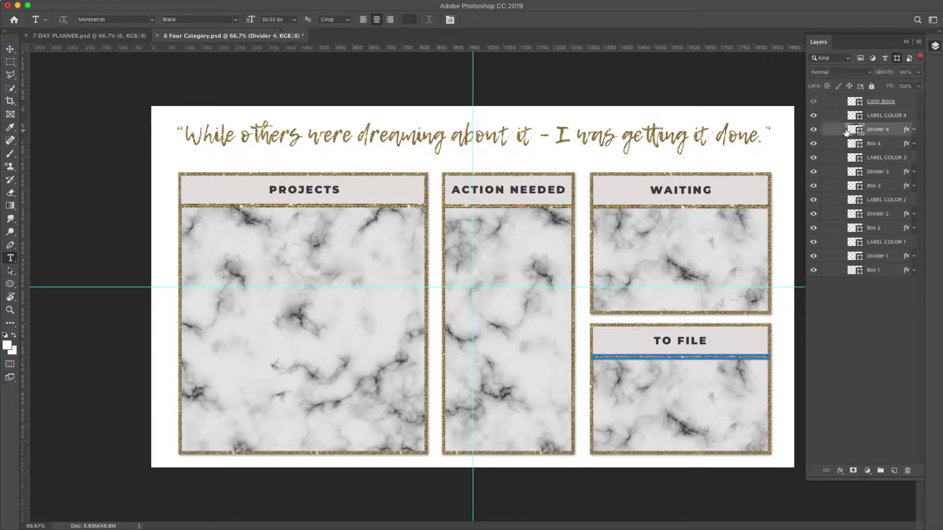
pyautogui.click(813, 130)
pyautogui.click(813, 131)
pyautogui.click(871, 146)
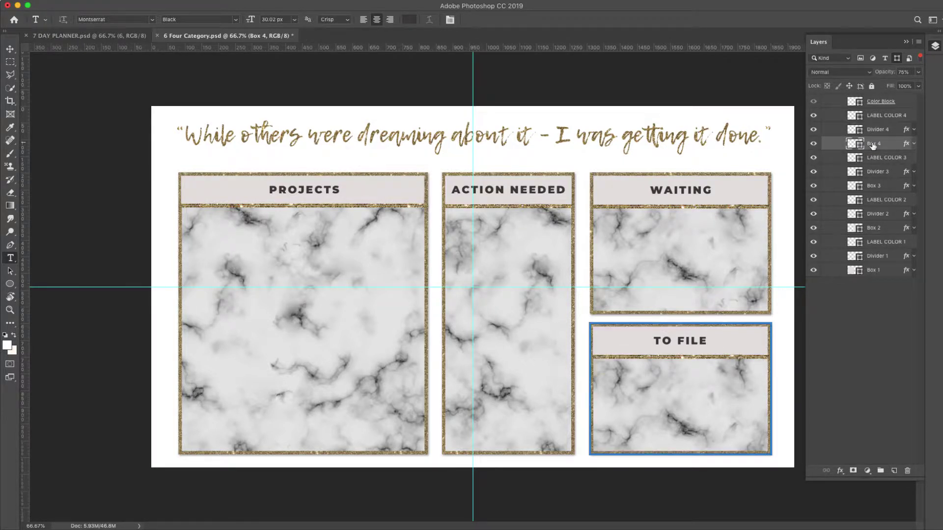
pyautogui.click(813, 144)
pyautogui.click(814, 144)
# Step: Filter the layers by the name "box" and toggle all four box layers off and back on
pyautogui.click(847, 59)
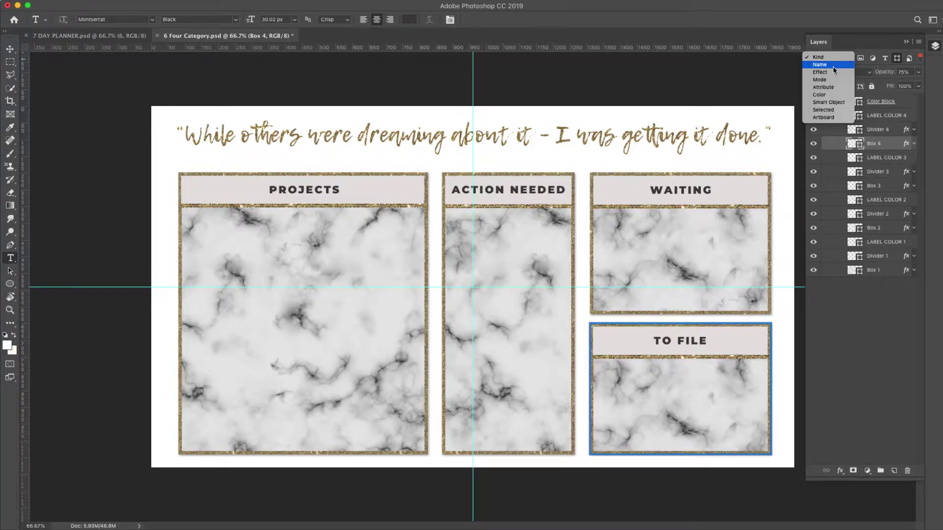
pyautogui.click(829, 64)
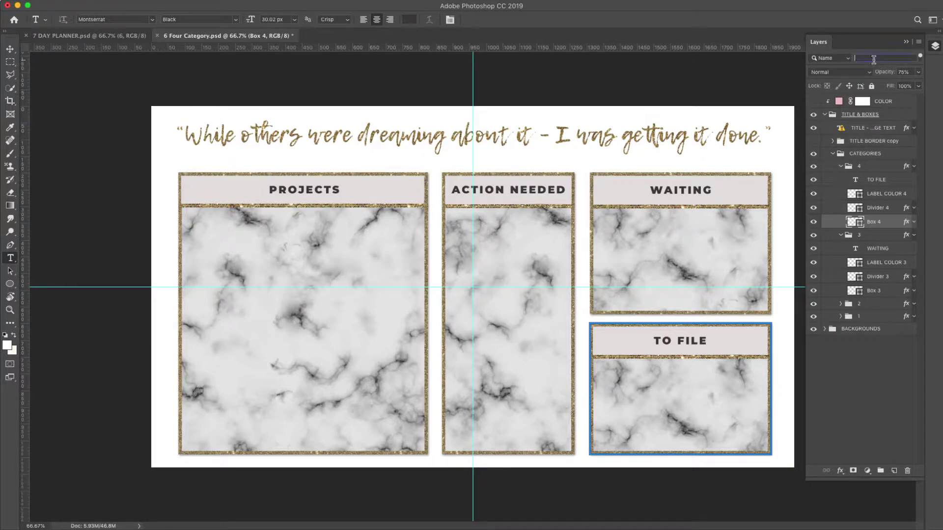
pyautogui.write('box')
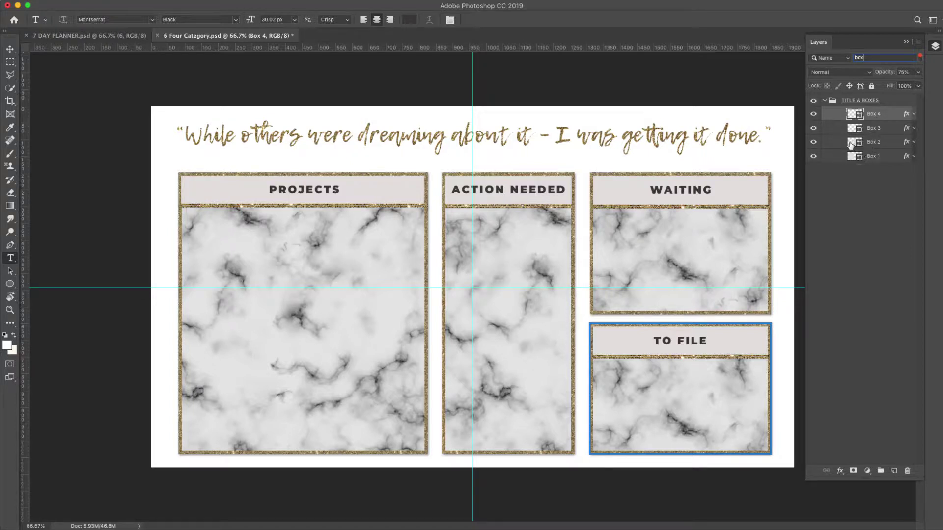
pyautogui.moveTo(813, 115); pyautogui.dragTo(817, 159)
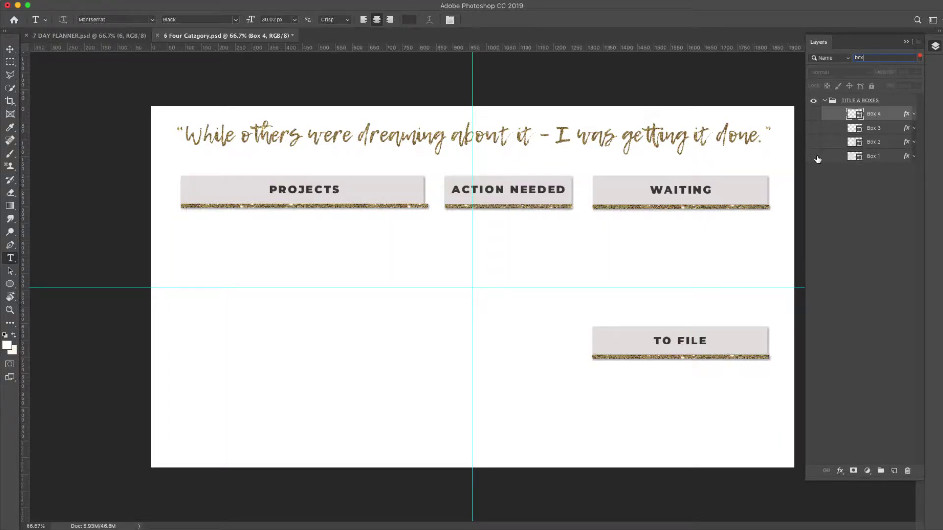
pyautogui.moveTo(814, 115); pyautogui.dragTo(815, 157)
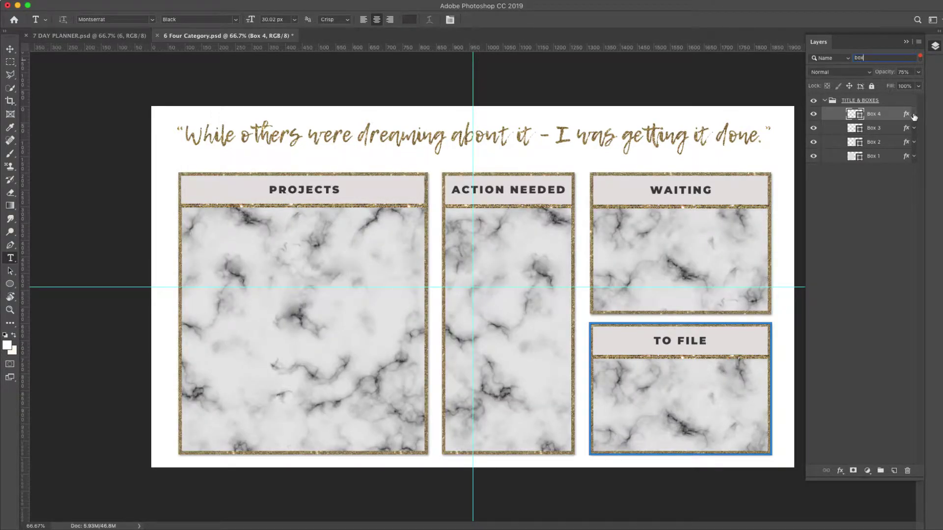
# Step: Expand Box 4's effects and toggle its Pattern Overlay and Stroke off and on to compare the look
pyautogui.click(913, 115)
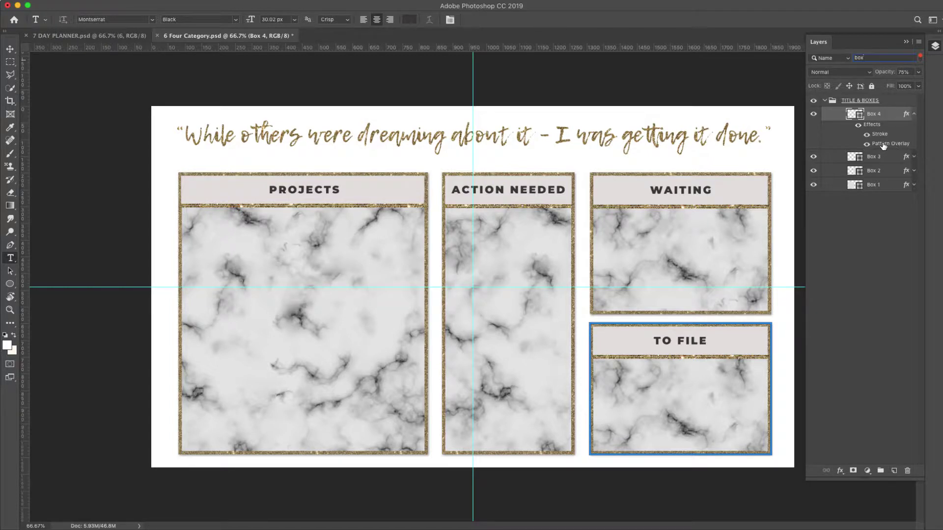
pyautogui.click(867, 145)
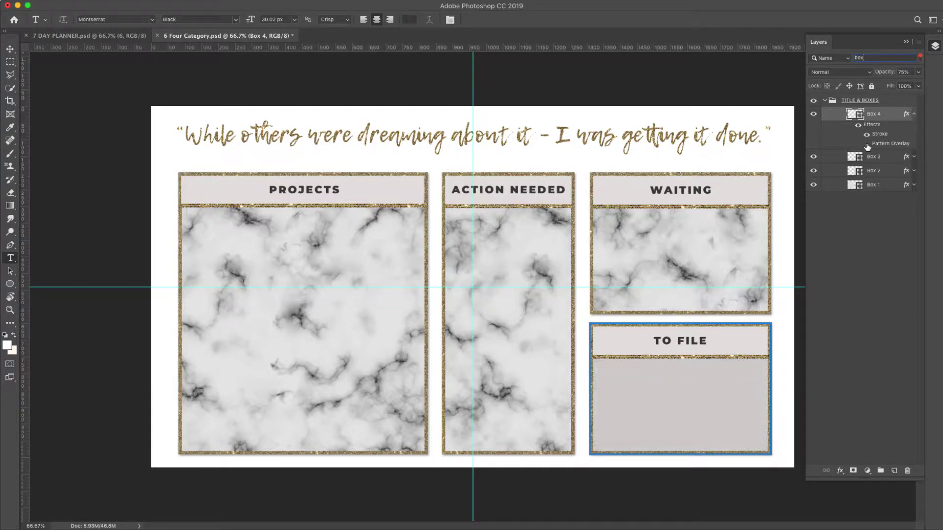
pyautogui.click(866, 145)
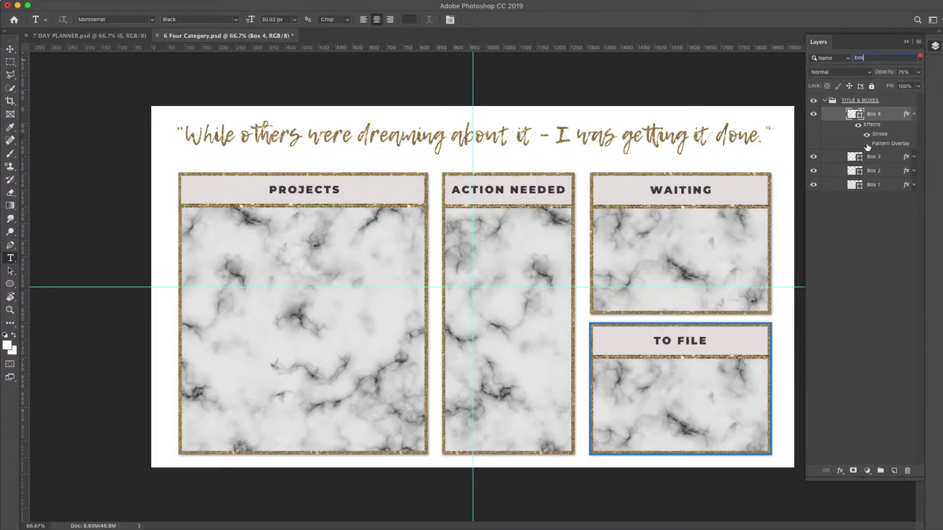
pyautogui.click(867, 145)
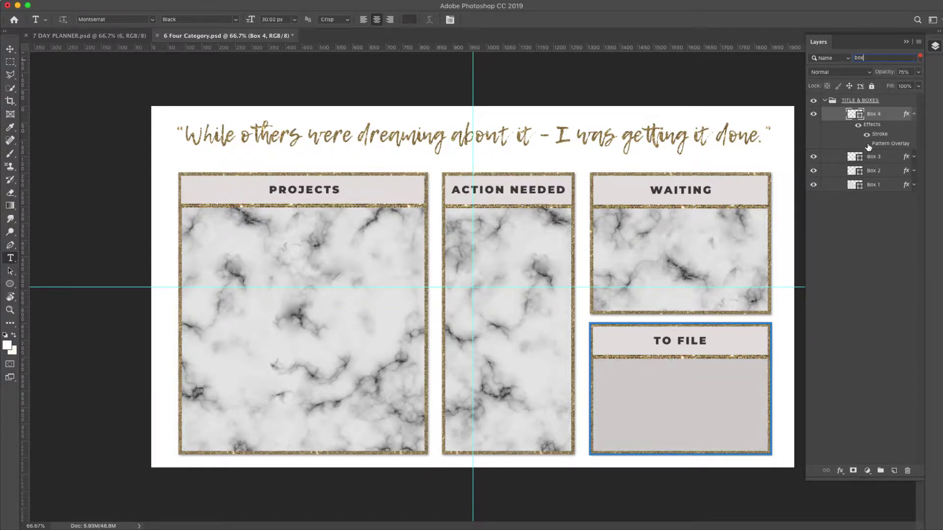
pyautogui.click(867, 144)
pyautogui.click(867, 134)
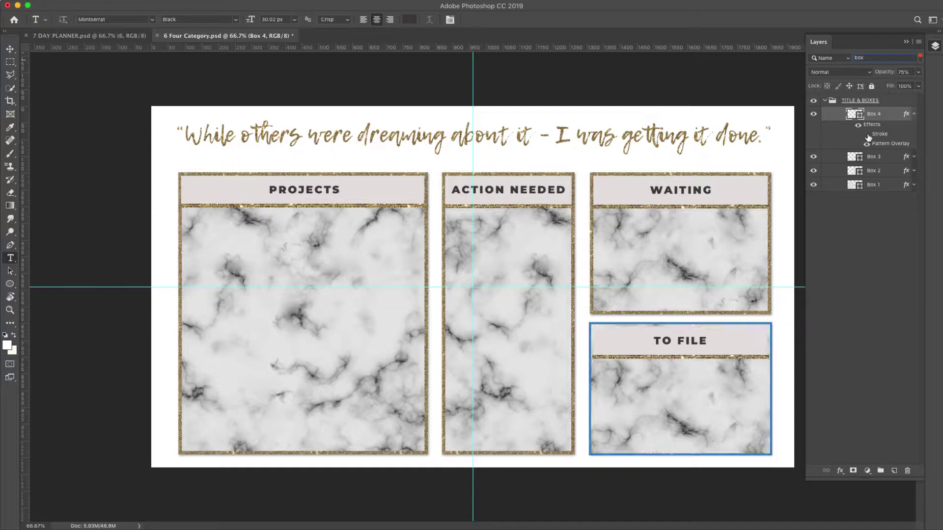
pyautogui.click(868, 135)
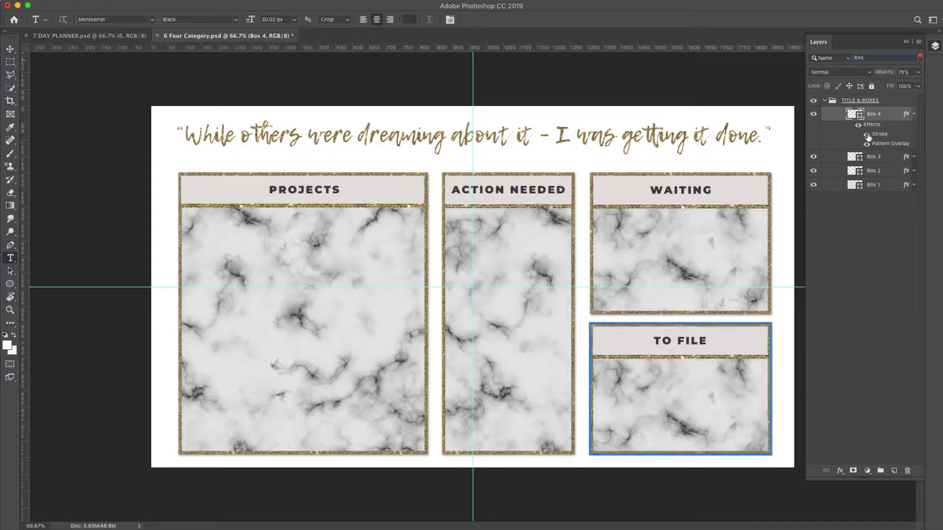
# Step: Try the black polka-dot pattern as Box 4's Pattern Overlay and undo the change
pyautogui.doubleClick(892, 144)
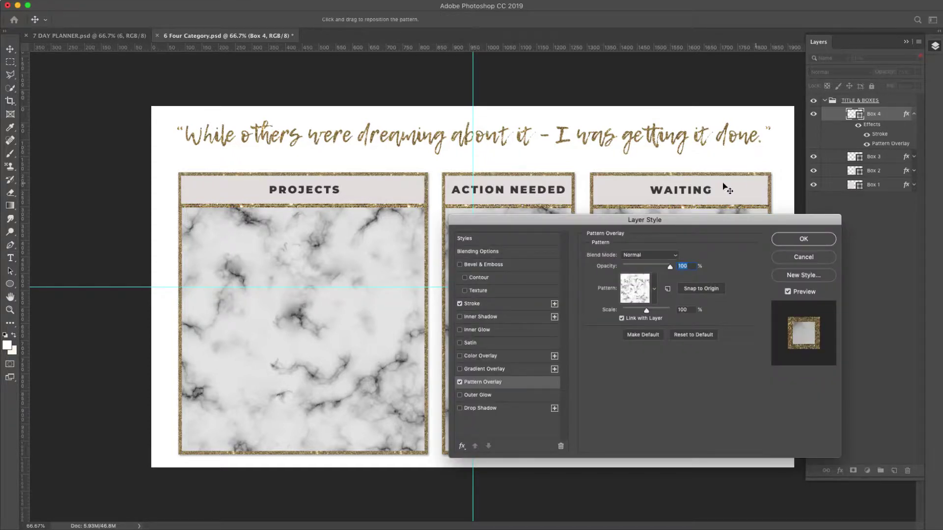
pyautogui.click(653, 289)
pyautogui.scroll(-2, 645, 328)
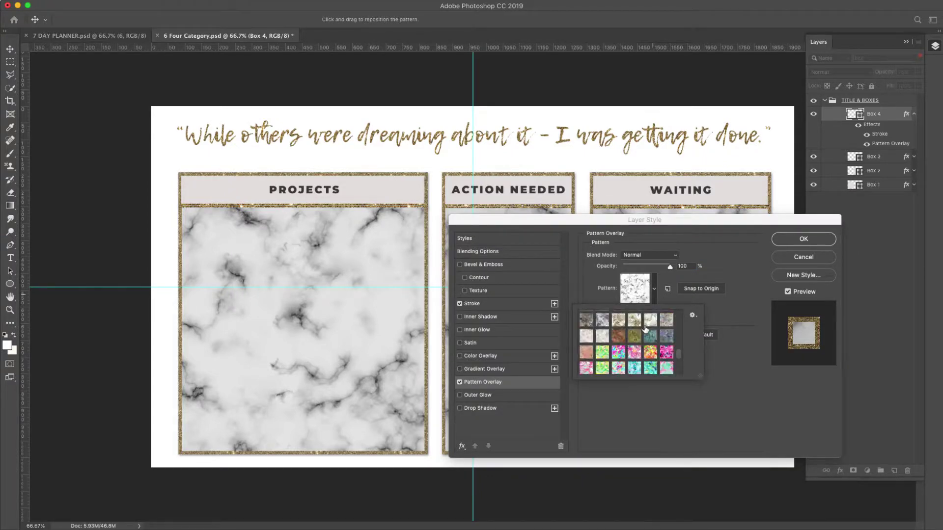
pyautogui.scroll(4, 645, 328)
pyautogui.click(650, 318)
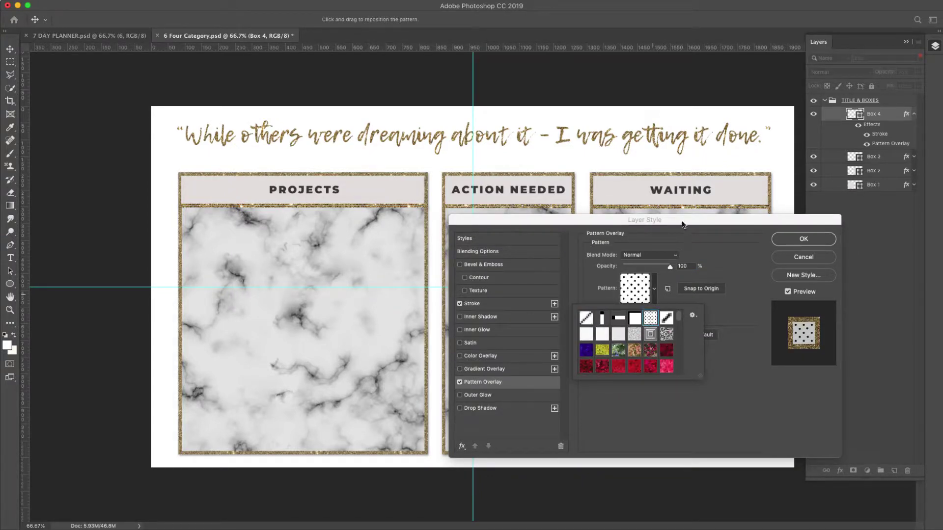
pyautogui.moveTo(683, 225); pyautogui.dragTo(327, 82)
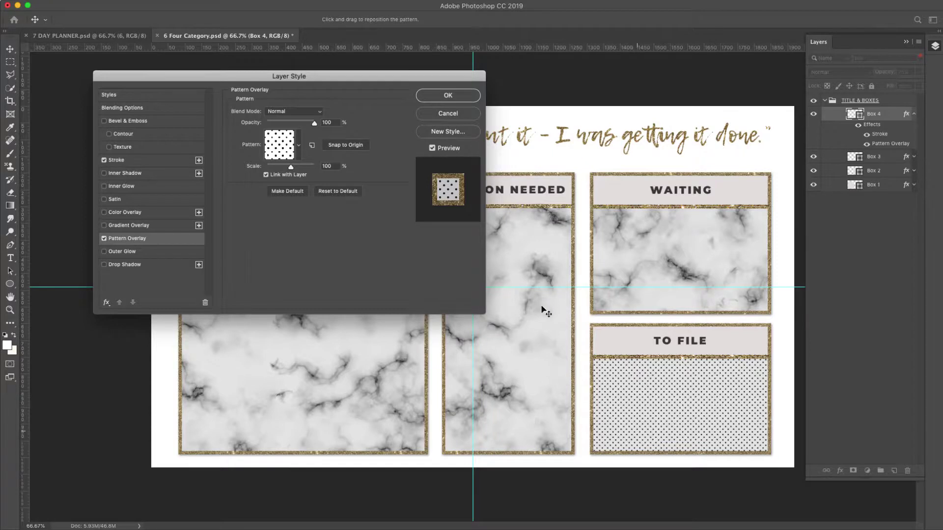
pyautogui.click(449, 95)
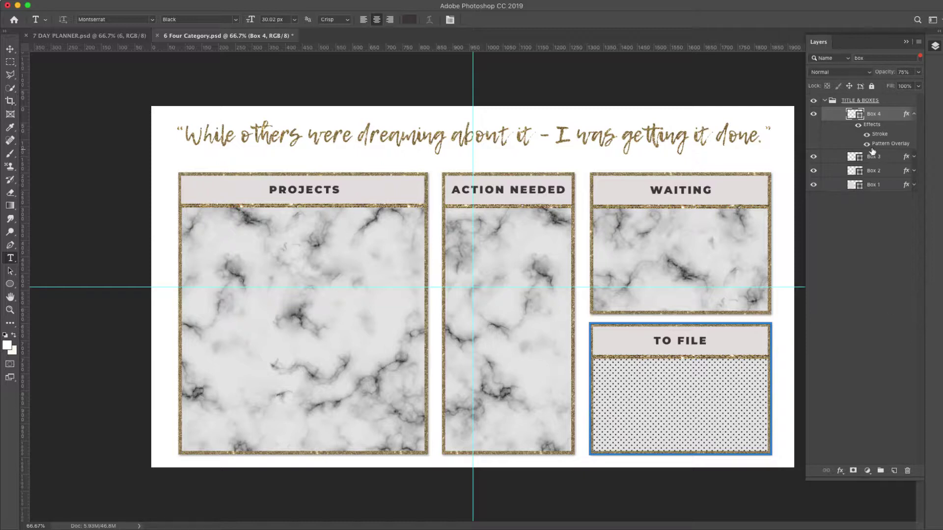
pyautogui.hotkey('ctrl', 'z')
# Step: Return the layer filter to Kind and toggle Divider 4's Pattern Overlay off and on to inspect it
pyautogui.click(841, 58)
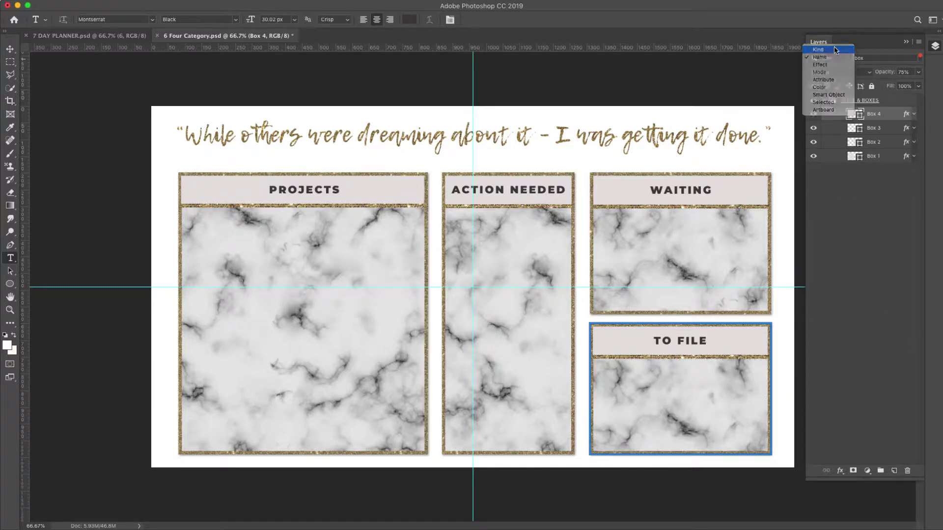
pyautogui.click(834, 50)
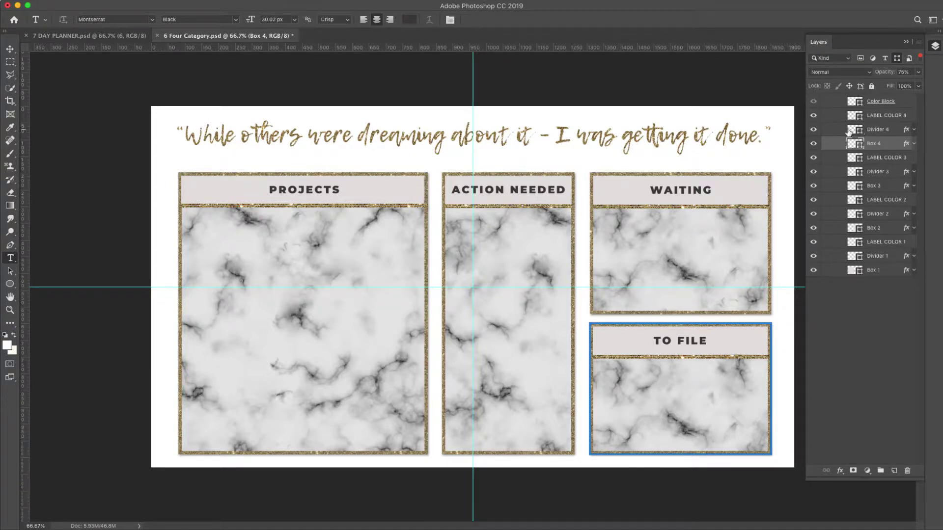
pyautogui.click(913, 130)
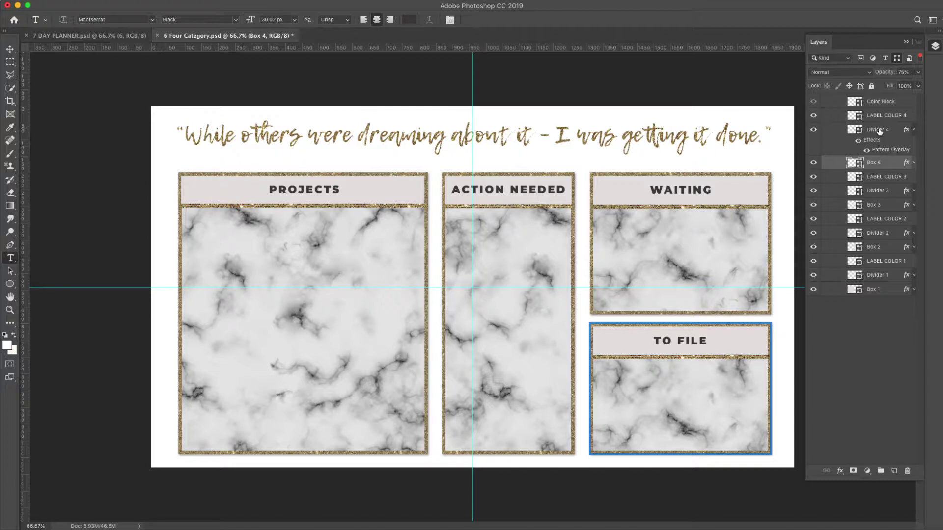
pyautogui.click(867, 149)
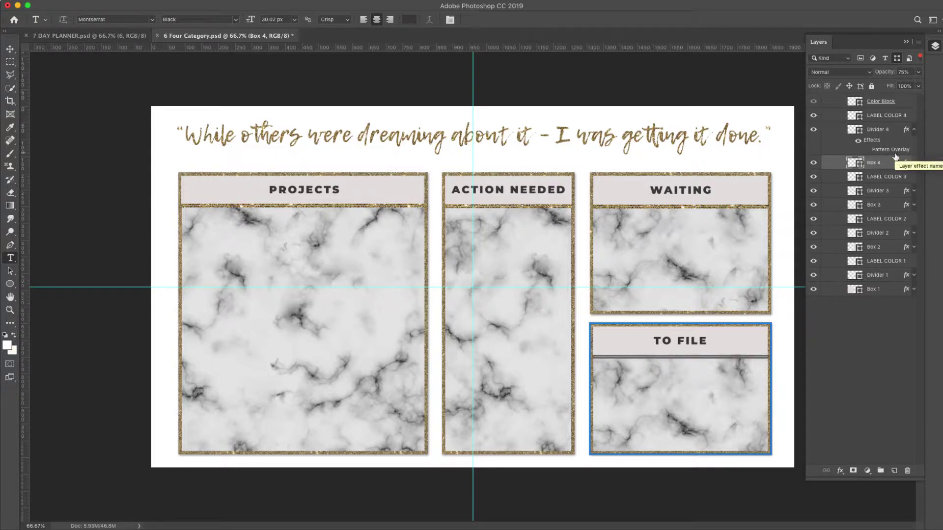
pyautogui.click(867, 150)
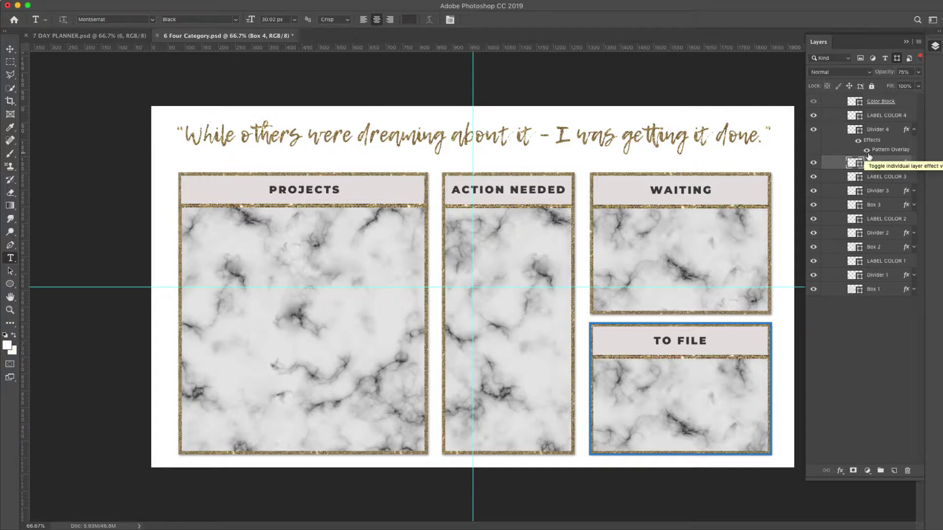
pyautogui.click(866, 151)
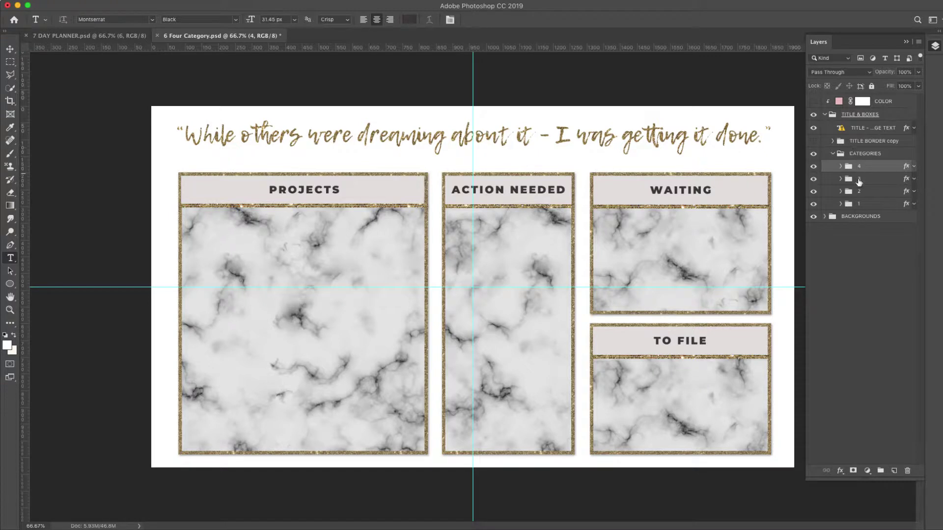
# Step: Expand category group 4 inside CATEGORIES and examine its label color, divider and box layers
pyautogui.click(834, 154)
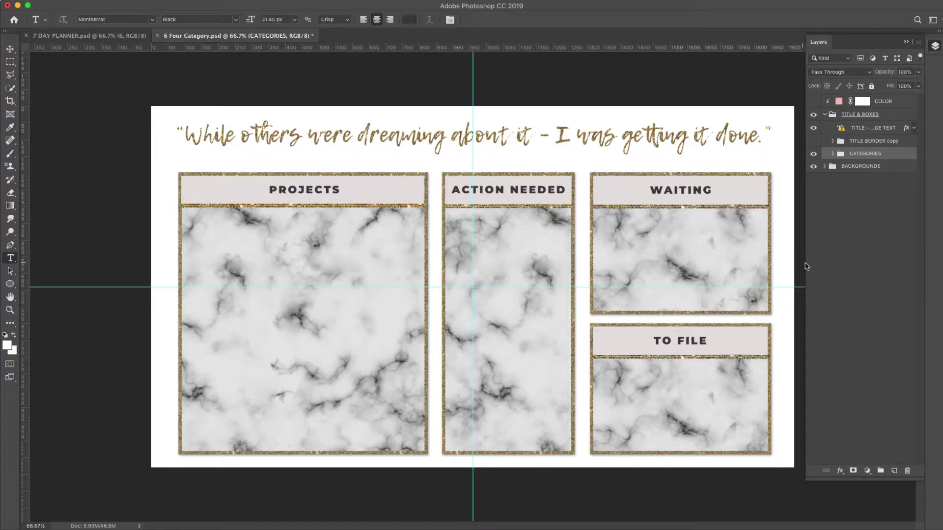
pyautogui.click(833, 155)
pyautogui.click(840, 166)
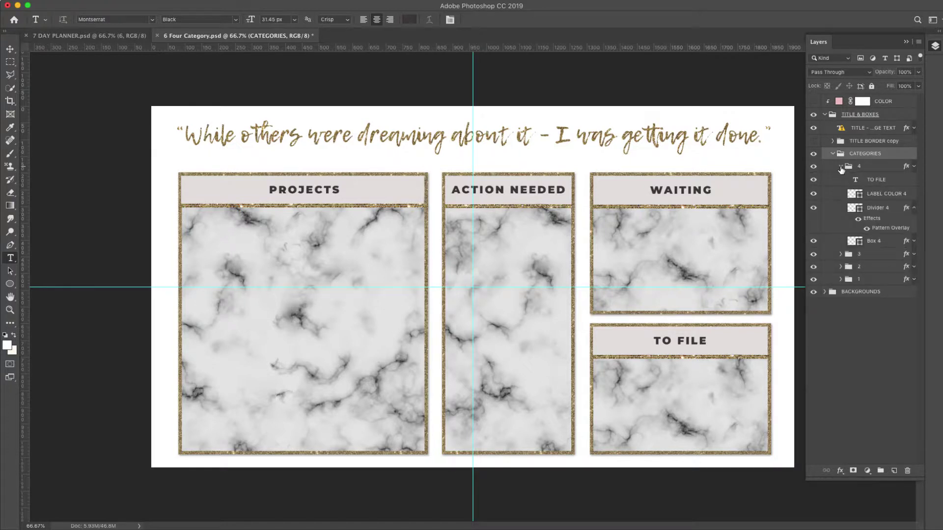
pyautogui.click(886, 194)
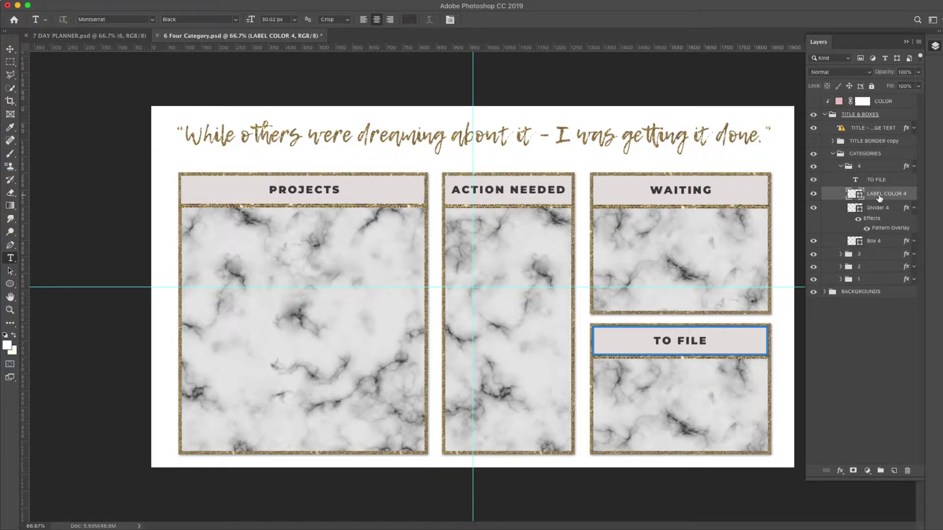
pyautogui.click(871, 211)
pyautogui.click(862, 243)
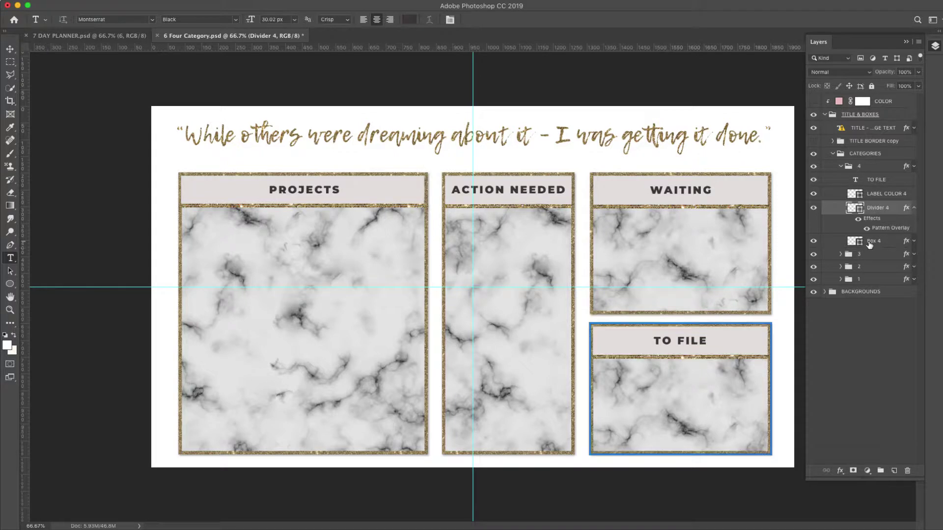
# Step: Hide Box 4's Pattern Overlay and set the shape's fill to the reddish-brown color #9a6253
pyautogui.click(913, 241)
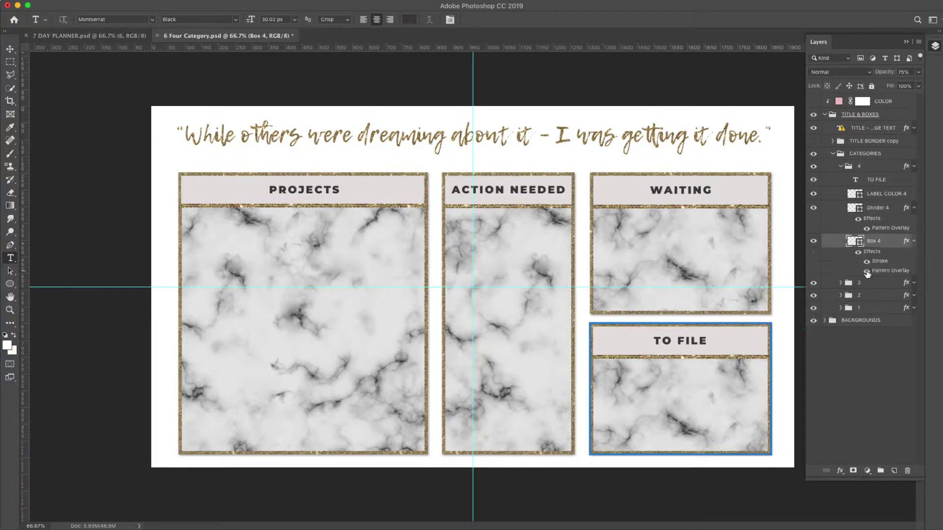
pyautogui.click(867, 271)
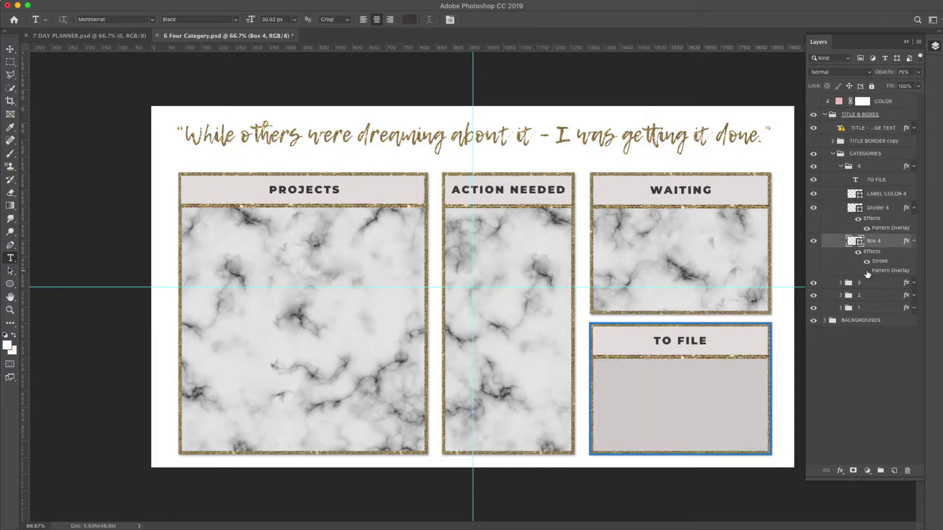
pyautogui.doubleClick(854, 243)
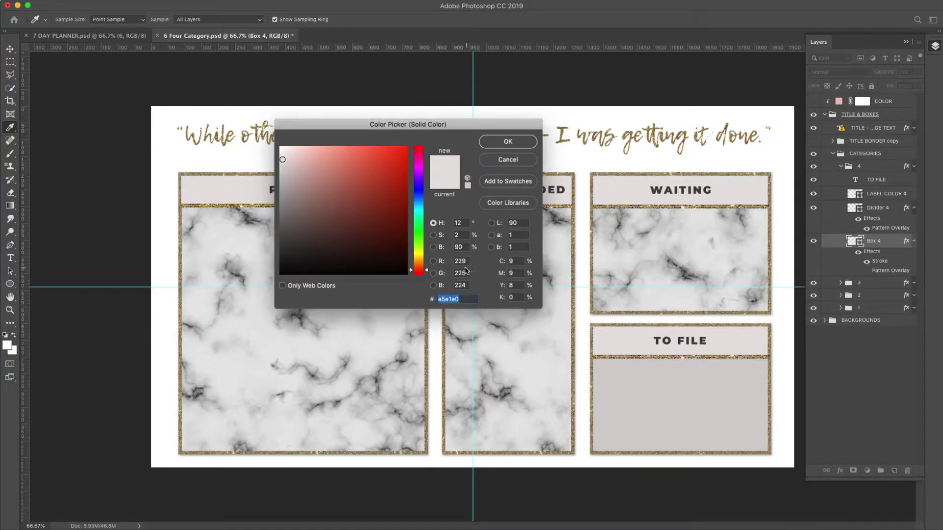
pyautogui.click(325, 158)
pyautogui.moveTo(349, 184)
pyautogui.mouseDown()
pyautogui.moveTo(401, 179)
pyautogui.moveTo(344, 185)
pyautogui.moveTo(335, 206)
pyautogui.moveTo(338, 197)
pyautogui.mouseUp()
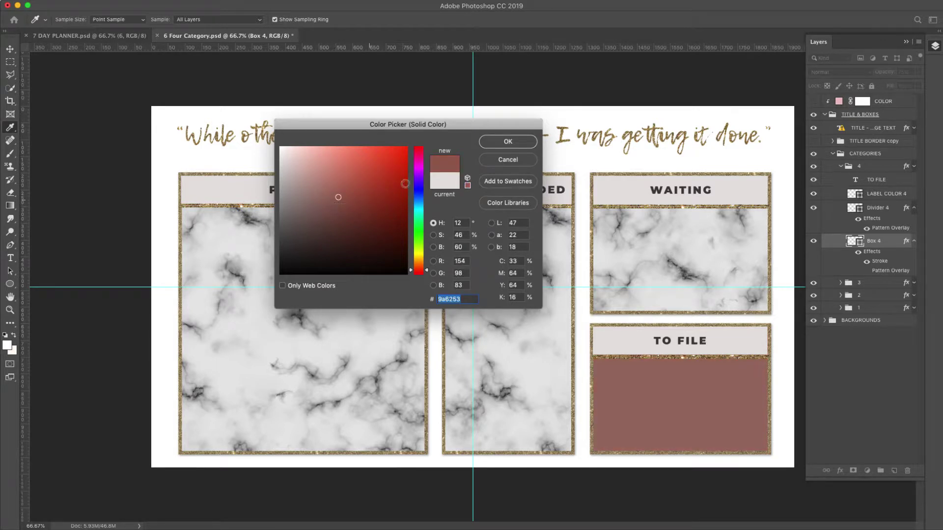
pyautogui.click(498, 147)
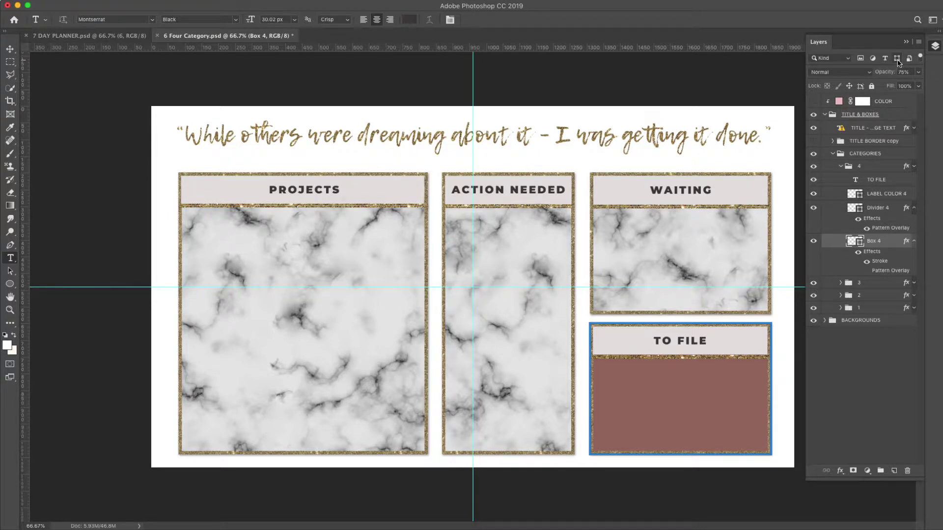
# Step: Filter the layers by the name "box" and set Box 3's fill to #9c7166, sampled from the TO FILE box
pyautogui.click(835, 58)
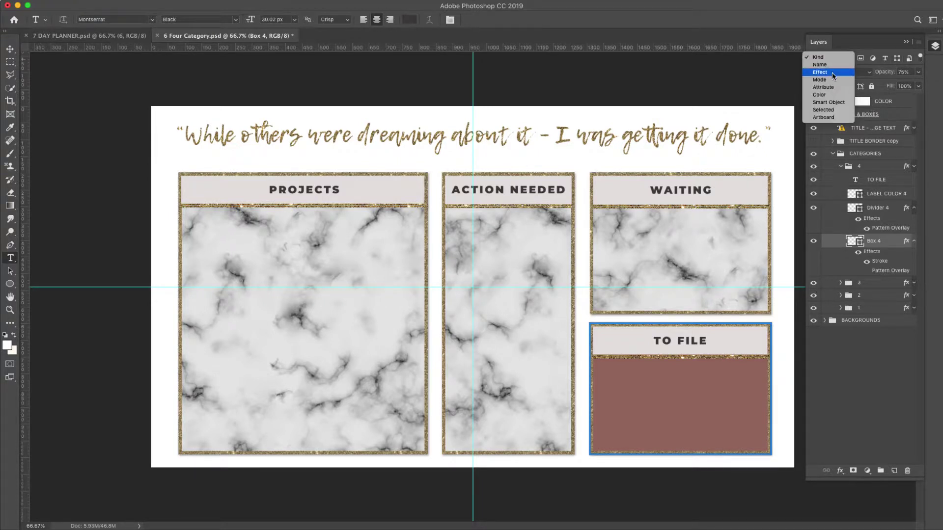
pyautogui.click(832, 66)
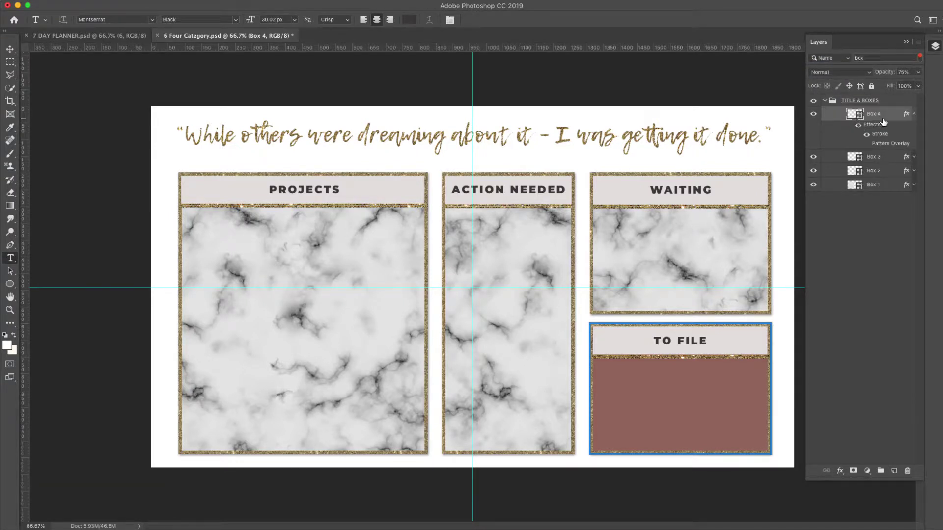
pyautogui.click(878, 157)
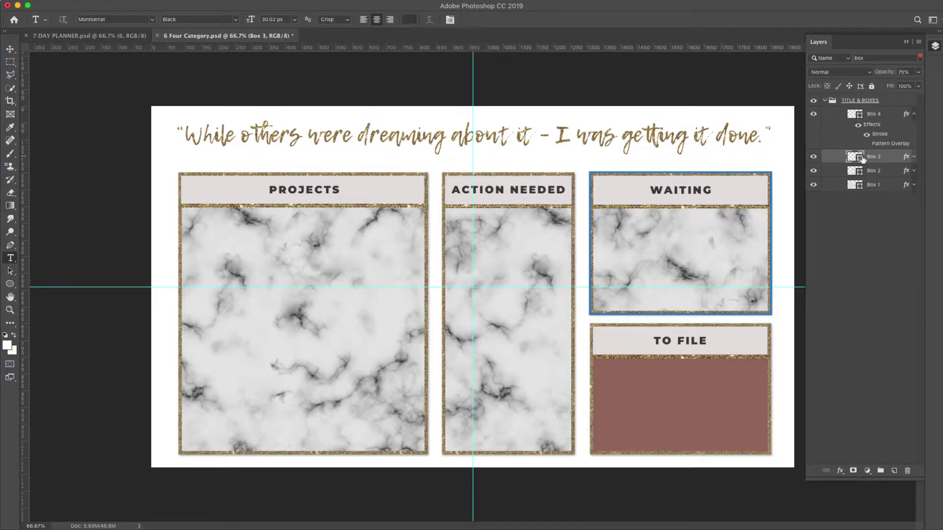
pyautogui.doubleClick(854, 157)
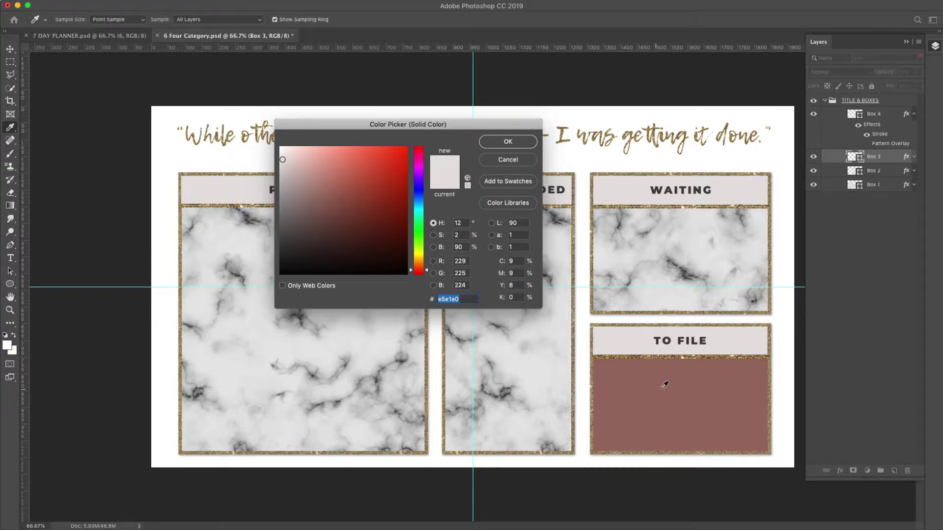
pyautogui.click(688, 390)
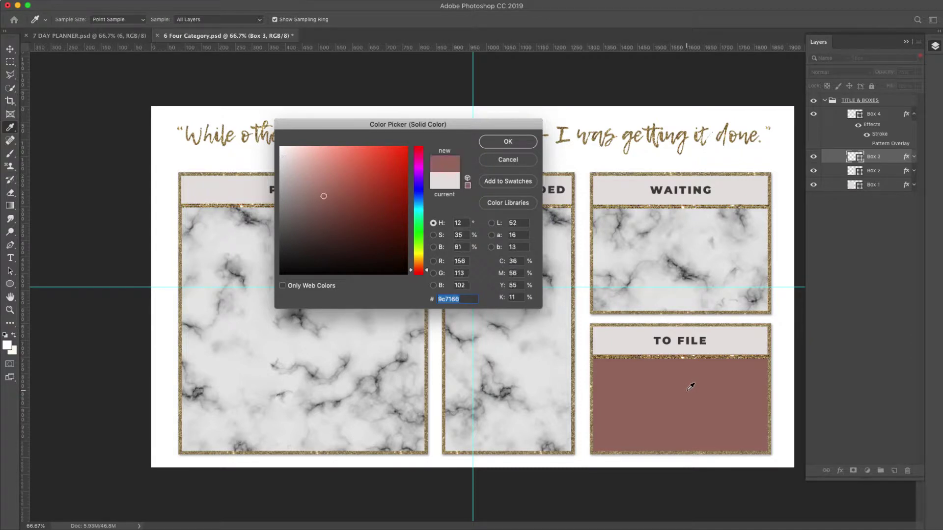
pyautogui.click(505, 139)
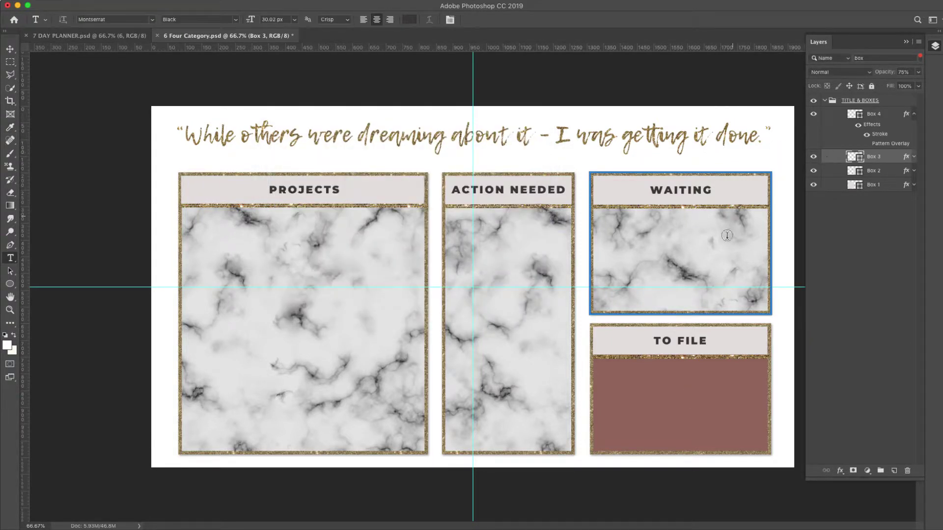
# Step: Hide Box 3's Pattern Overlay so its solid fill shows, collapse its effects, and select Box 1
pyautogui.click(914, 156)
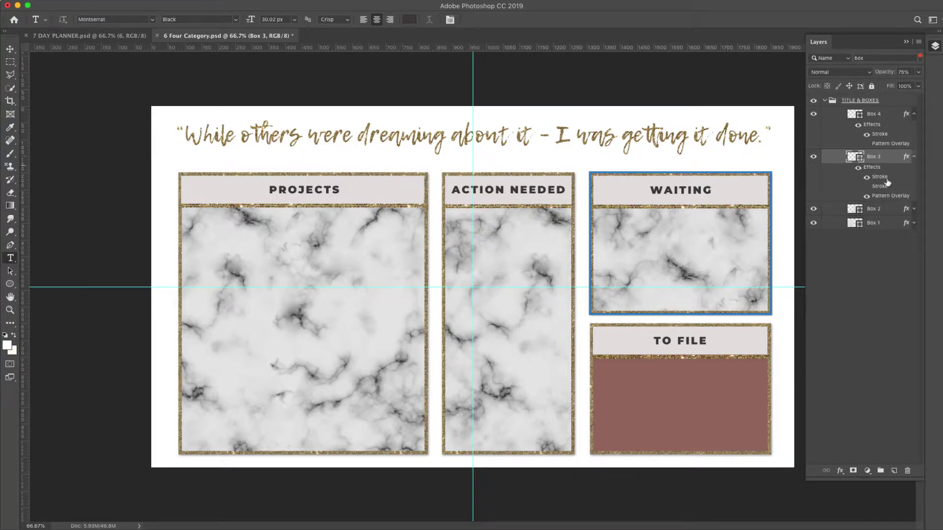
pyautogui.click(867, 196)
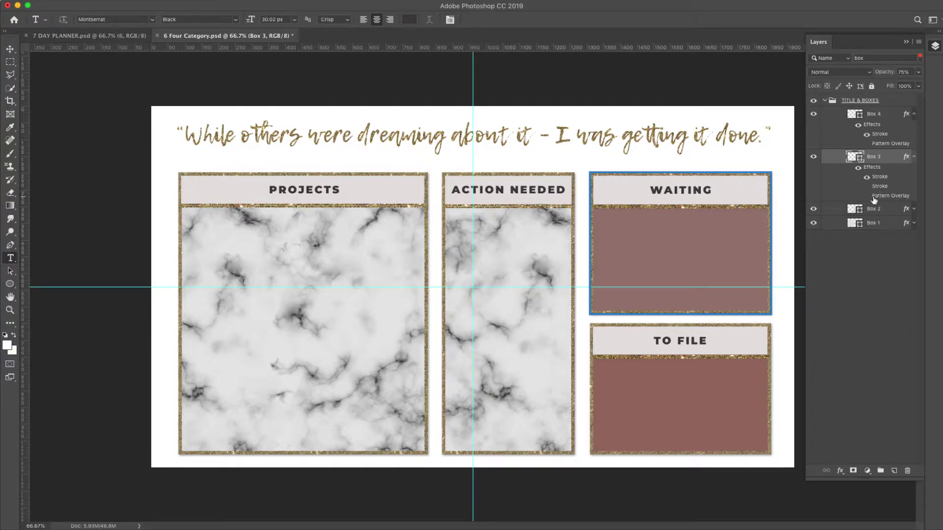
pyautogui.click(913, 159)
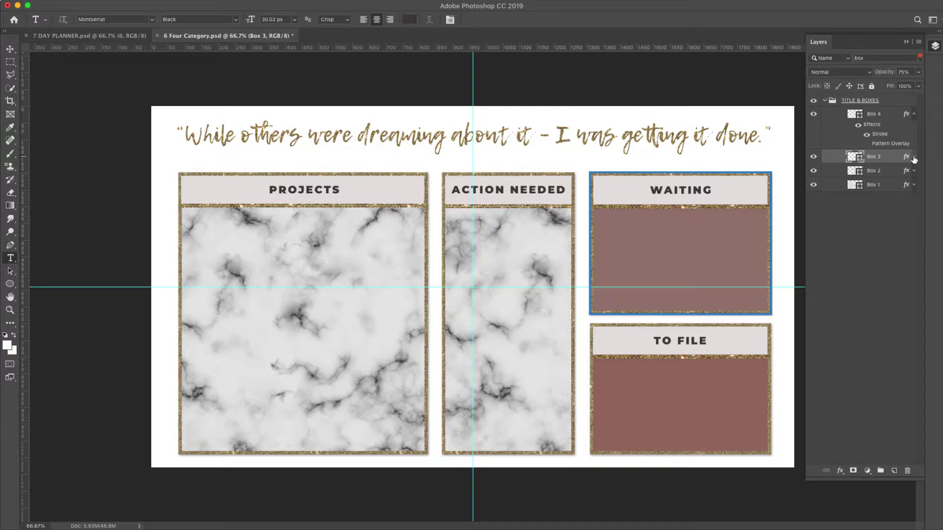
pyautogui.click(871, 184)
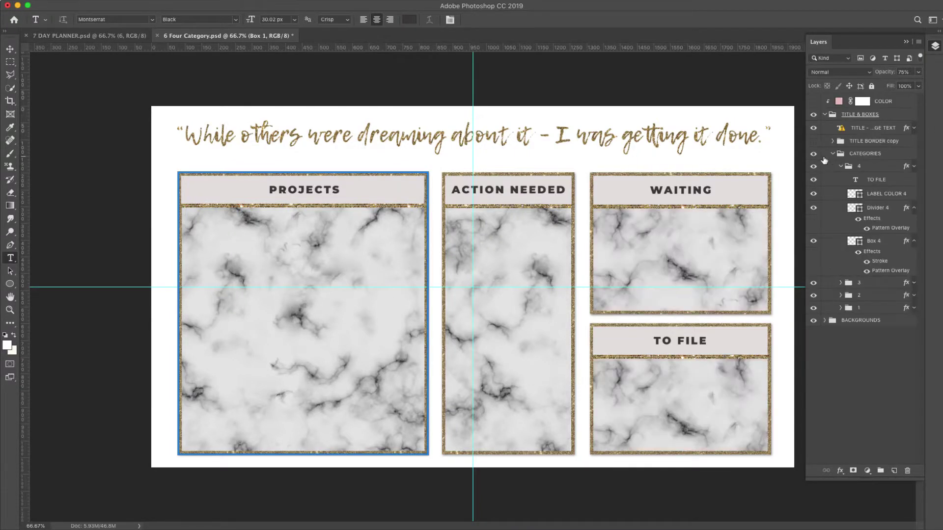
# Step: Collapse category 4, CATEGORIES and TITLE & BOXES, and expand the BACKGROUNDS group
pyautogui.click(840, 166)
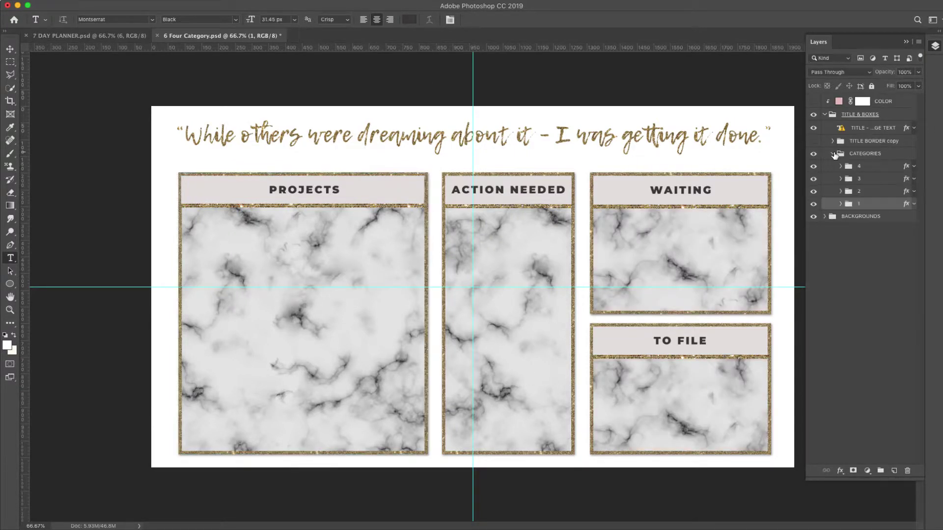
pyautogui.click(832, 155)
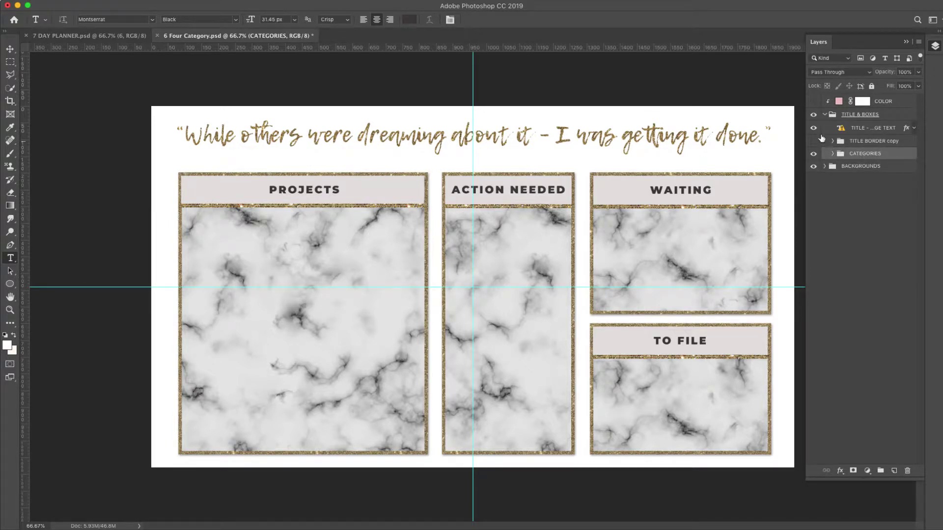
pyautogui.click(826, 115)
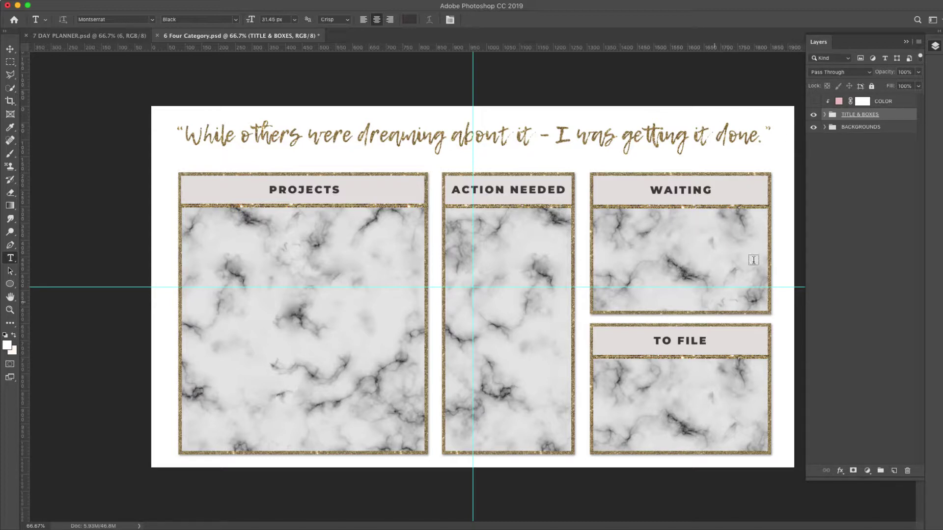
pyautogui.click(824, 128)
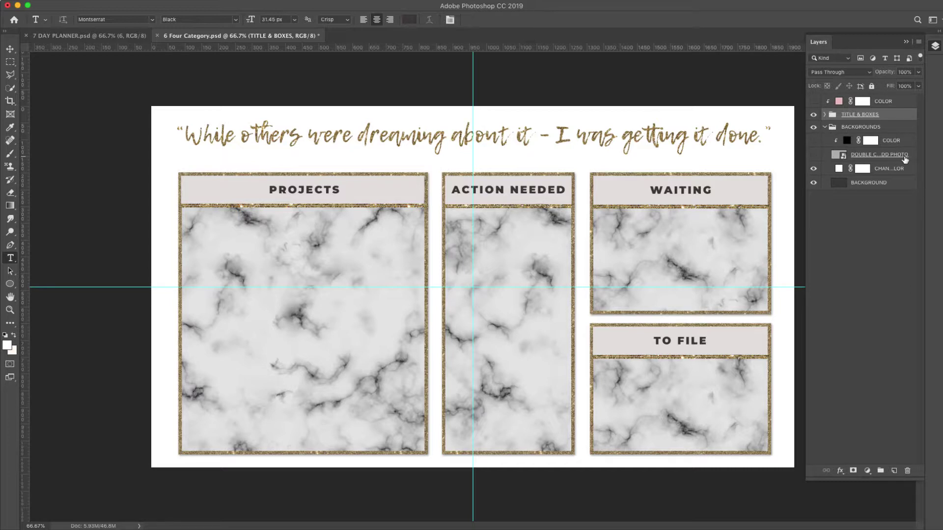
# Step: Open the background photo smart object and place SPRINGSCO-B06-04.jpg from the Desktop in it as an embedded image
pyautogui.doubleClick(842, 156)
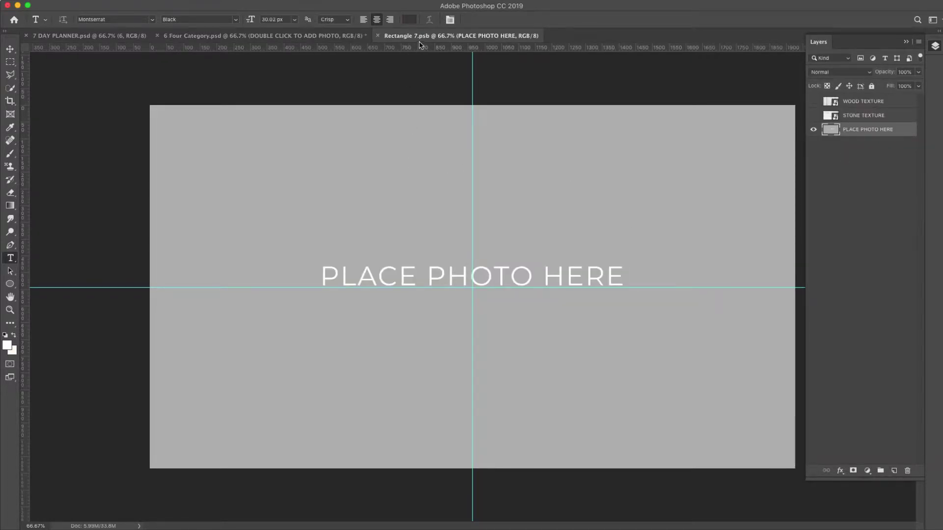
pyautogui.click(96, 1)
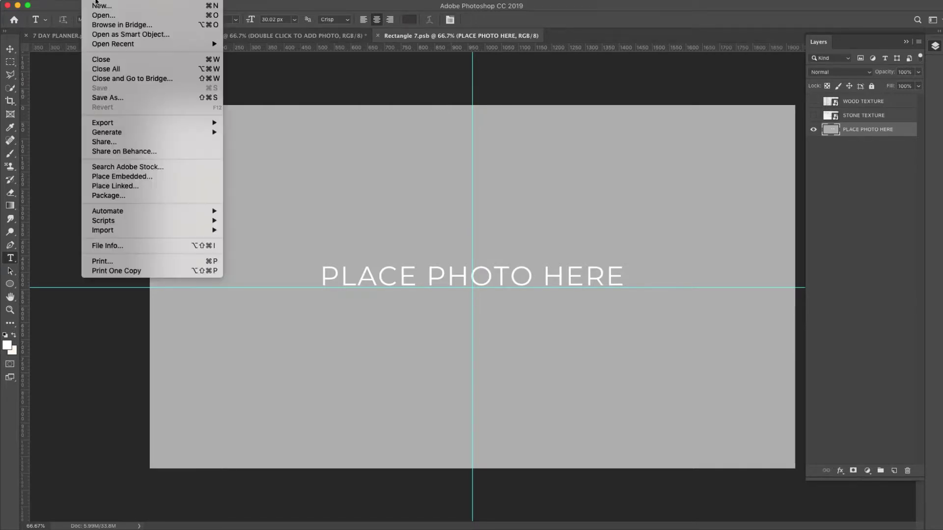
pyautogui.click(127, 177)
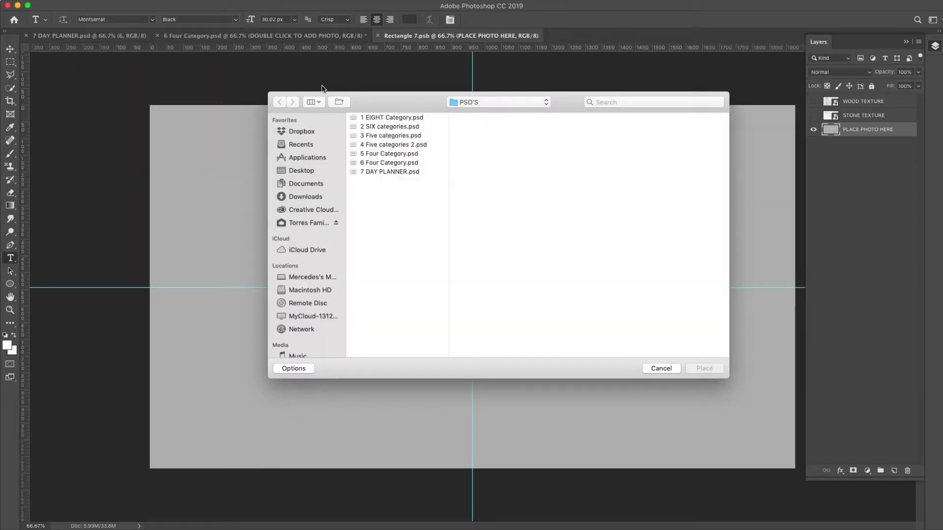
pyautogui.click(301, 172)
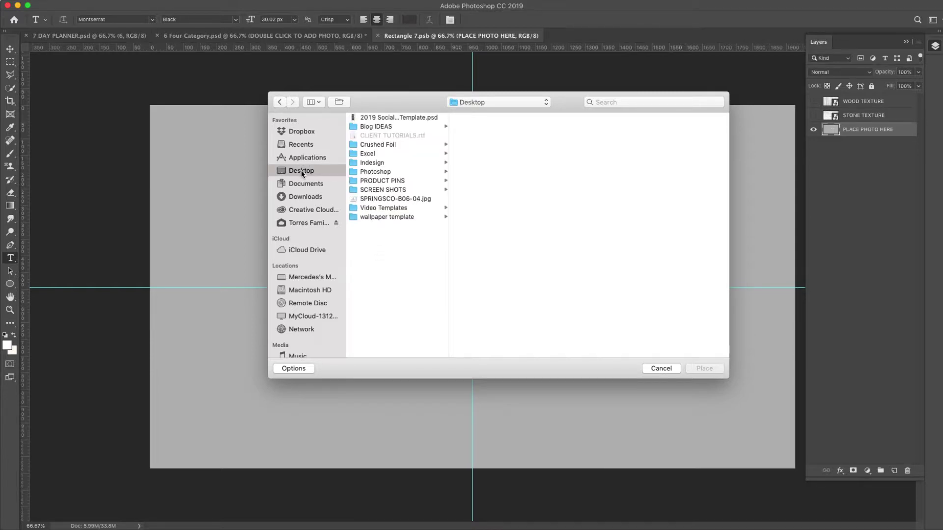
pyautogui.click(376, 199)
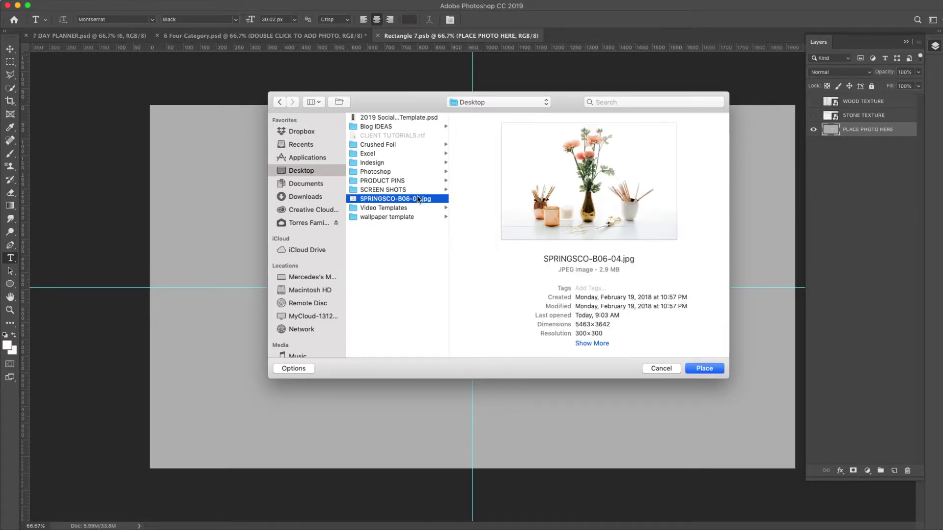
pyautogui.click(703, 369)
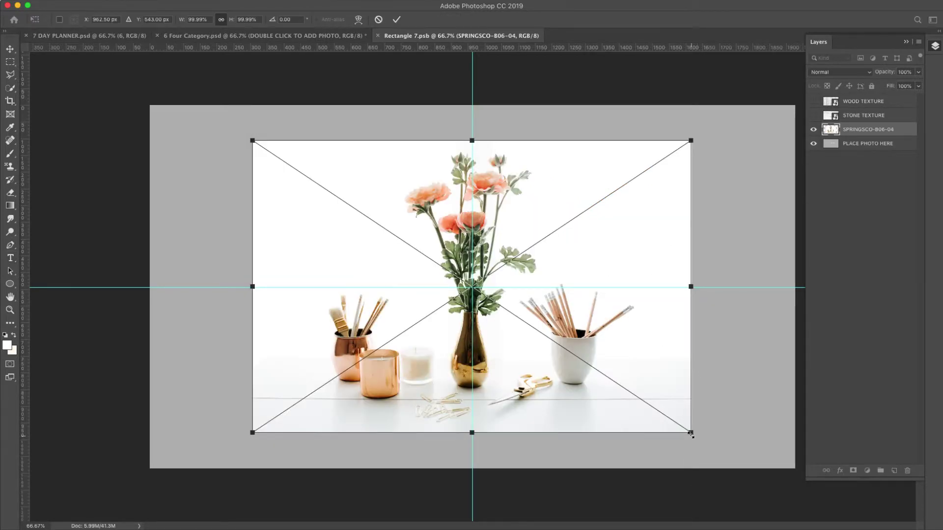
# Step: Scale the placed photo to about 148% and position it to cover the canvas with the whole bouquet in frame
pyautogui.moveTo(690, 434); pyautogui.dragTo(788, 497)
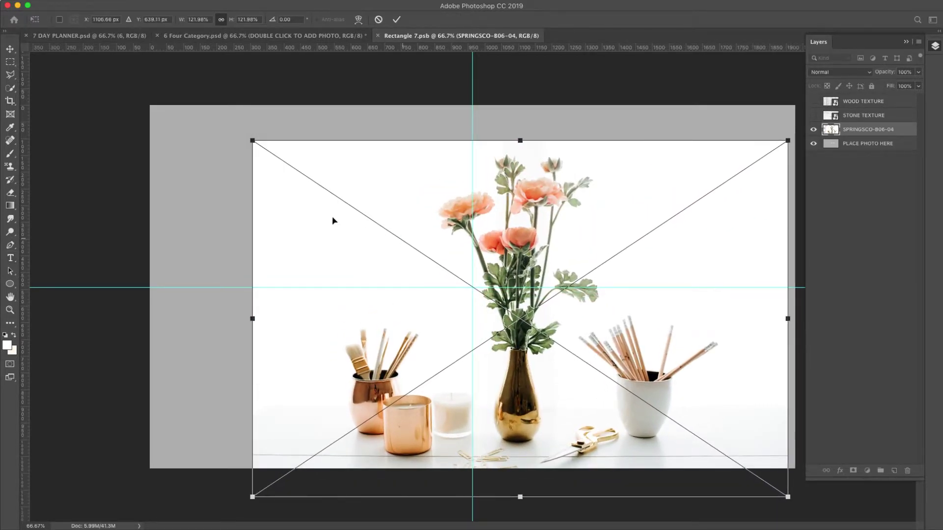
pyautogui.moveTo(252, 140); pyautogui.dragTo(134, 77)
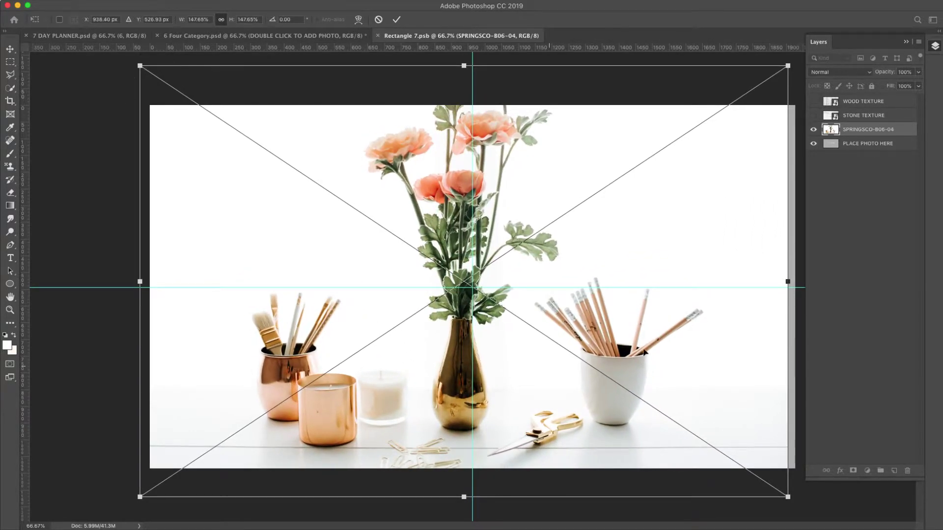
pyautogui.moveTo(708, 345); pyautogui.dragTo(714, 344)
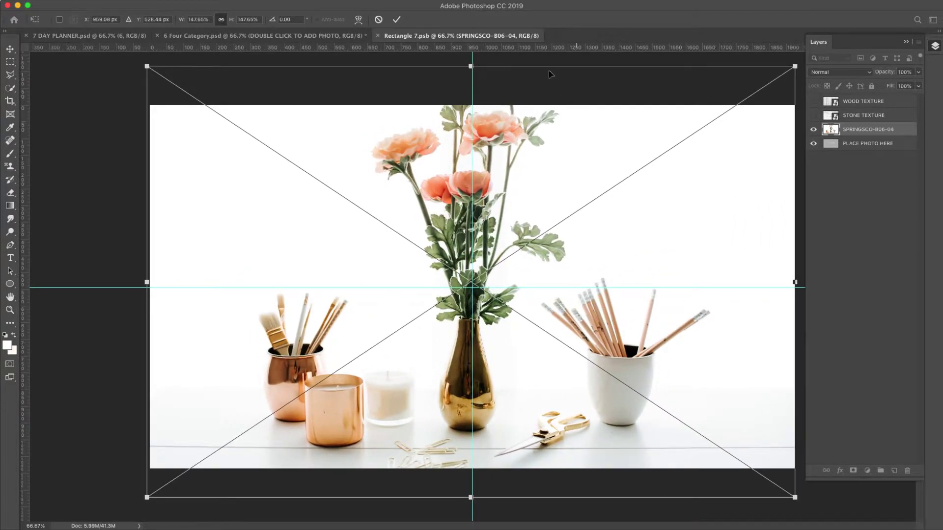
pyautogui.moveTo(585, 210); pyautogui.dragTo(585, 237)
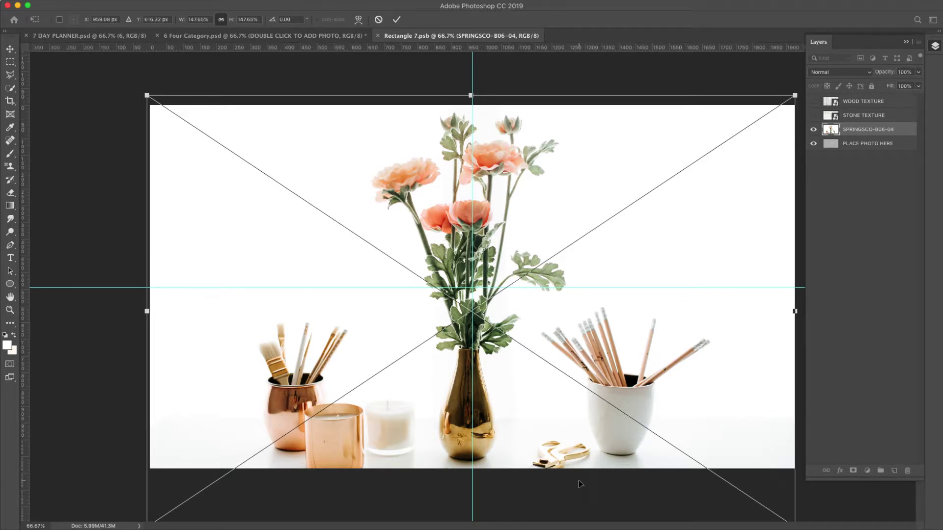
pyautogui.press('Return')
pyautogui.press('t')
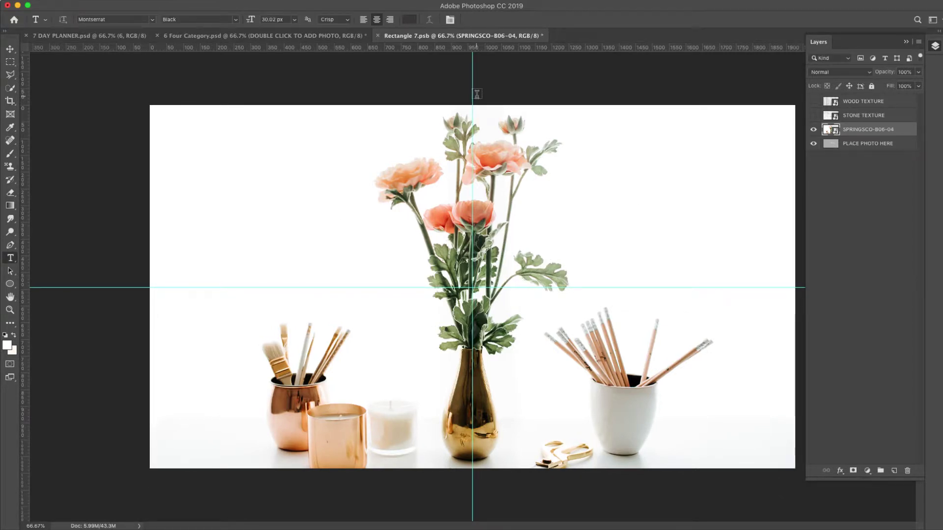
# Step: Save and close the photo smart object, and show the photo layer and its clipped COLOR layer in BACKGROUNDS
pyautogui.click(378, 35)
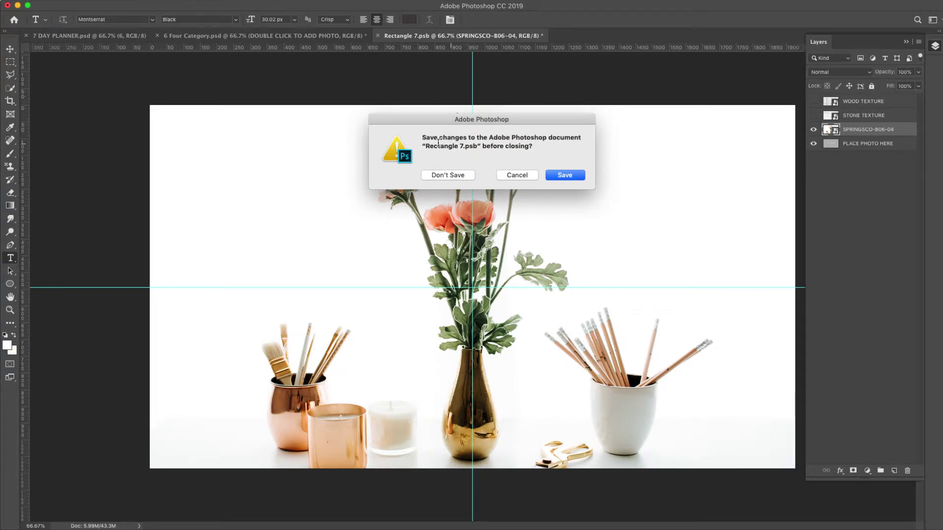
pyautogui.click(562, 176)
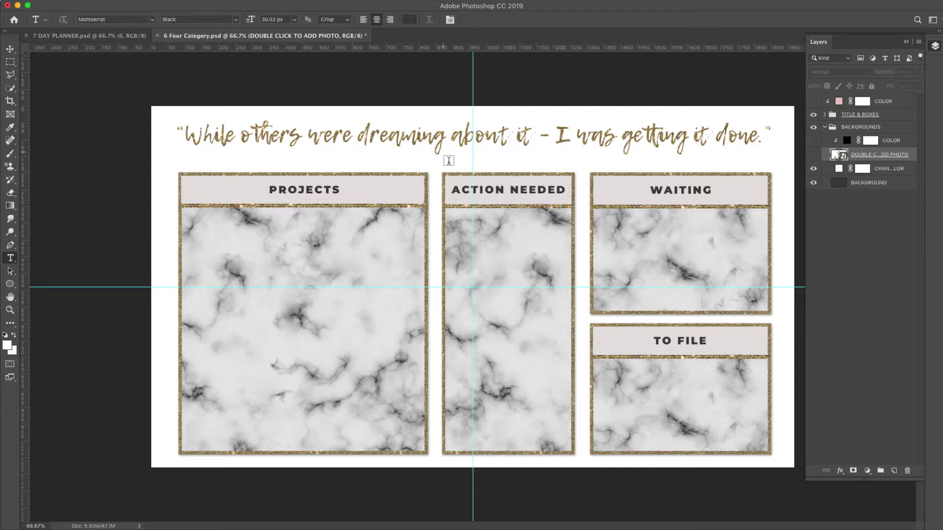
pyautogui.click(813, 155)
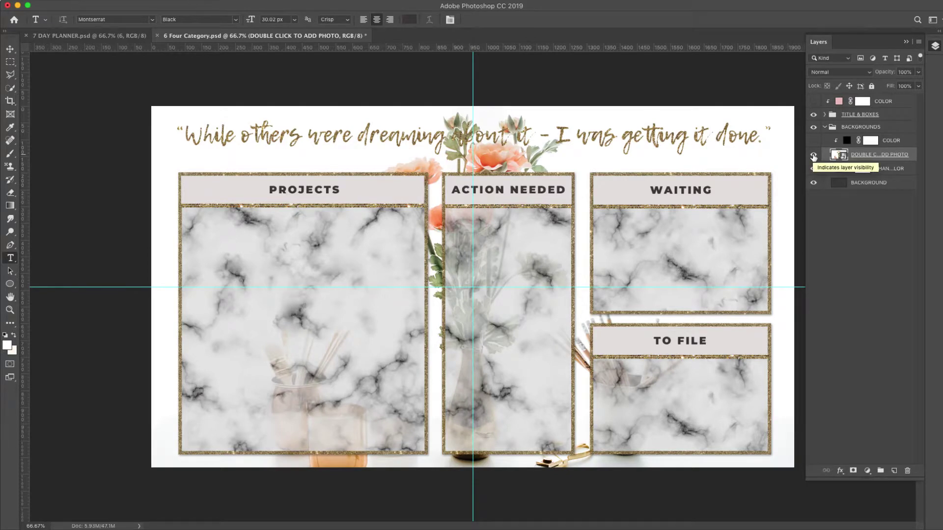
pyautogui.click(813, 155)
pyautogui.click(813, 156)
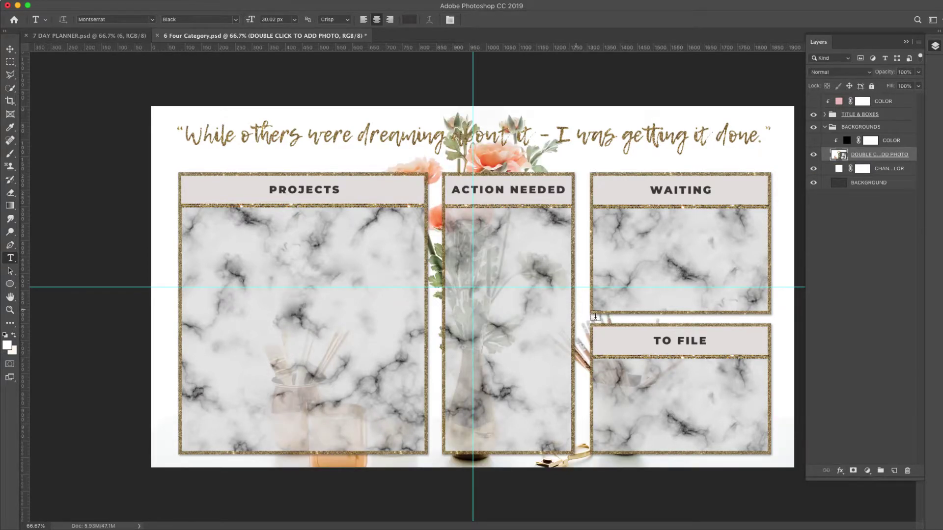
pyautogui.click(813, 141)
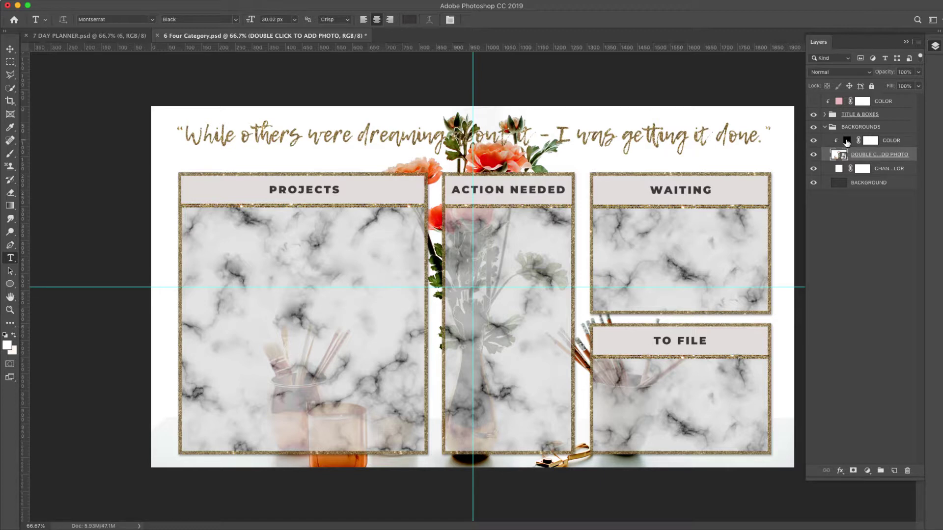
# Step: Try the reds #e43c3c, #871010 and #7a4444 as the BACKGROUNDS COLOR layer's fill and cancel the change
pyautogui.click(847, 142)
pyautogui.doubleClick(846, 142)
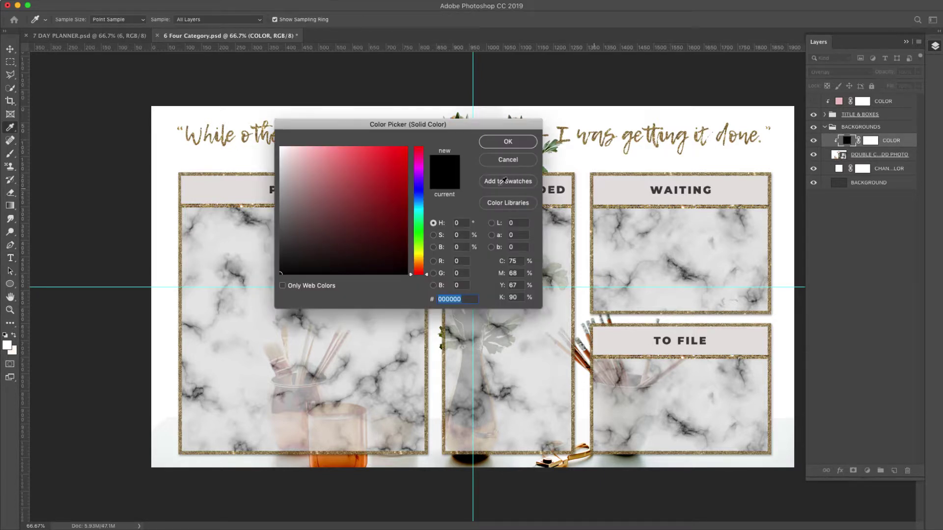
pyautogui.click(374, 159)
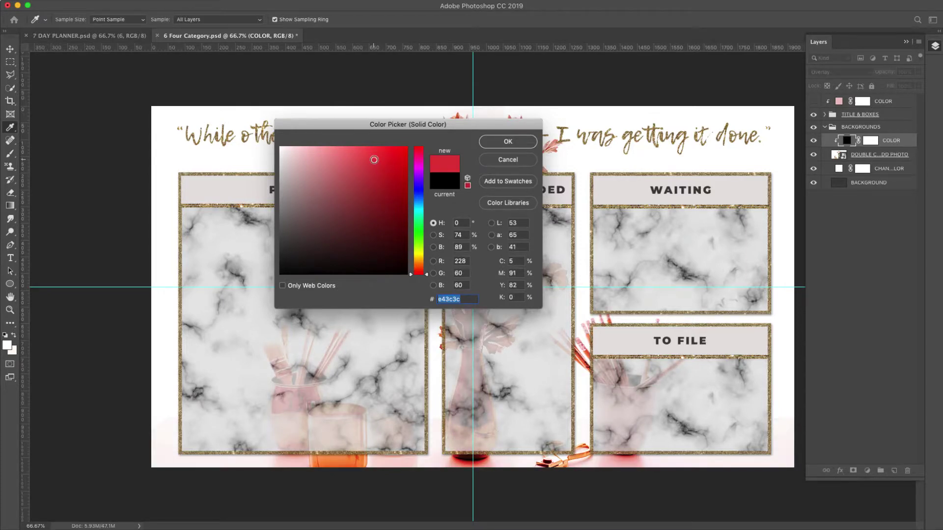
pyautogui.moveTo(448, 128); pyautogui.dragTo(210, 81)
pyautogui.click(158, 204)
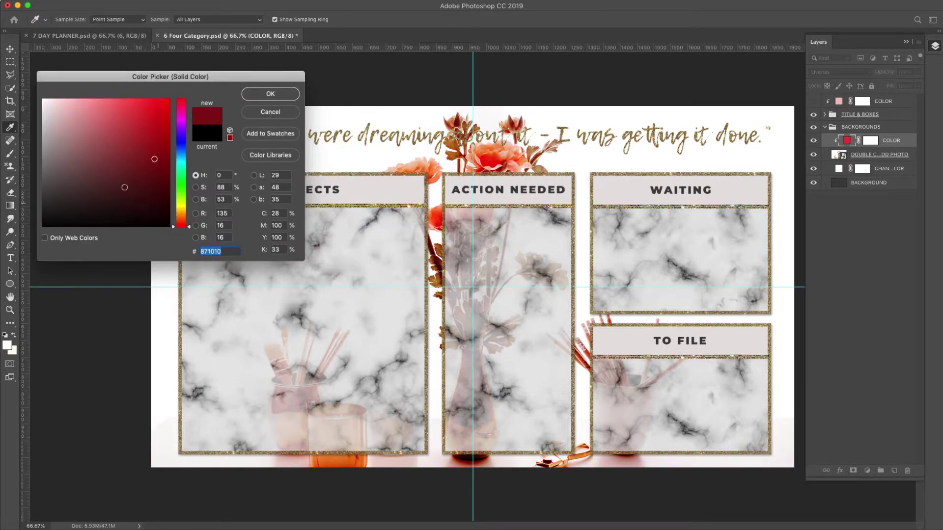
pyautogui.click(98, 165)
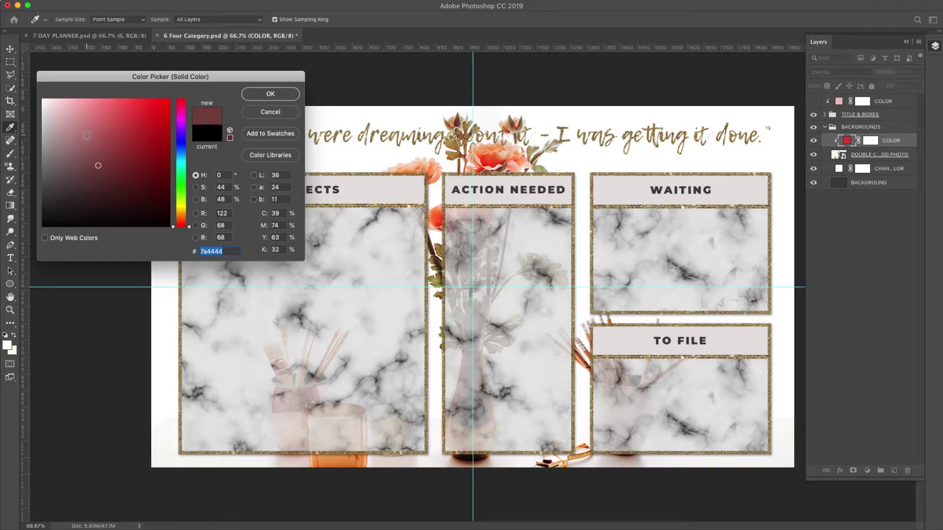
pyautogui.press('Escape')
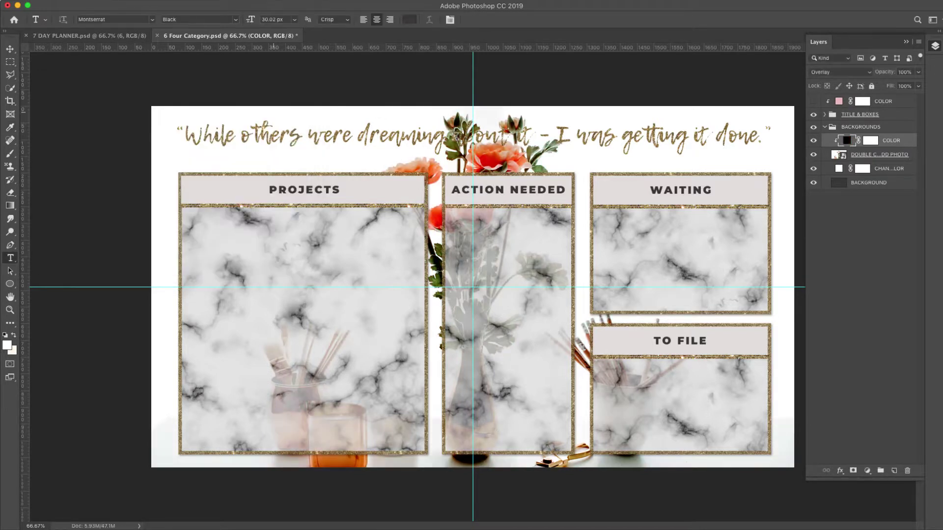
# Step: Hide the photo and its COLOR layer in BACKGROUNDS and try #cc5050 and #512525 as the layer fill below them
pyautogui.click(813, 141)
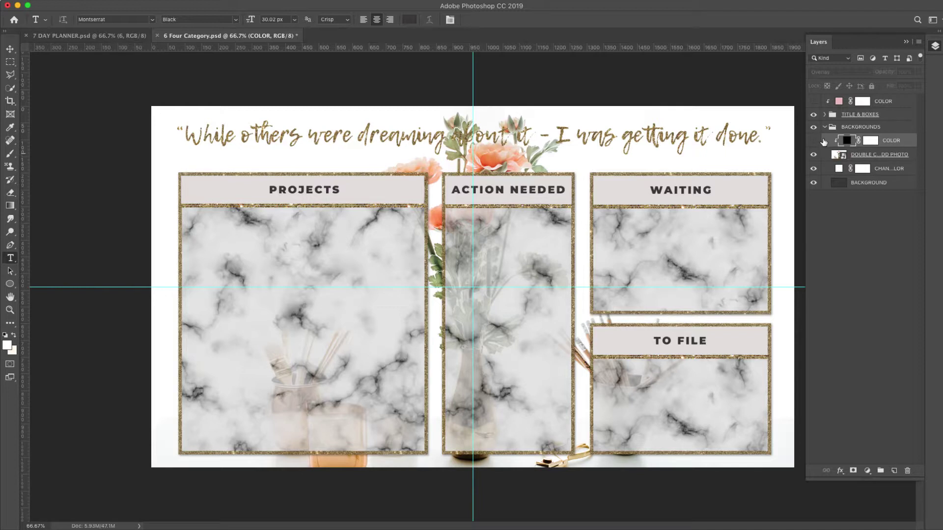
pyautogui.click(814, 157)
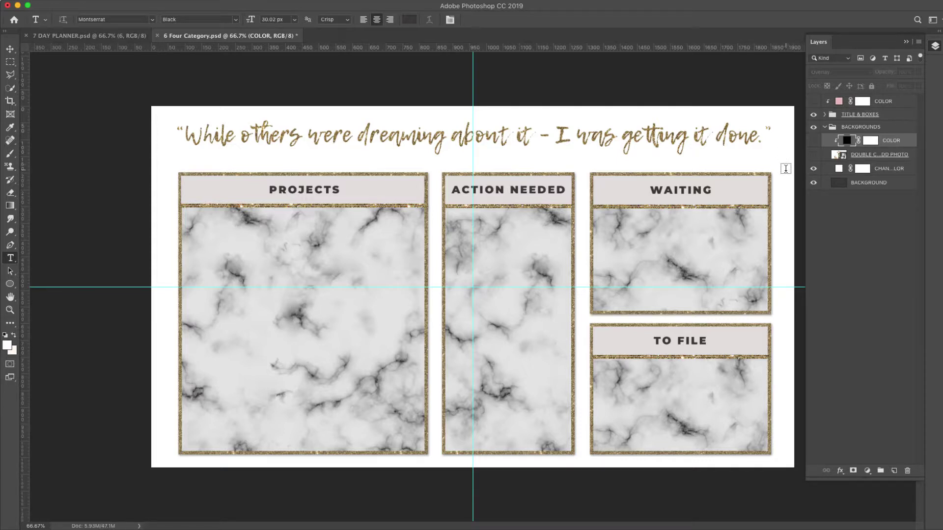
pyautogui.click(838, 169)
pyautogui.doubleClick(838, 169)
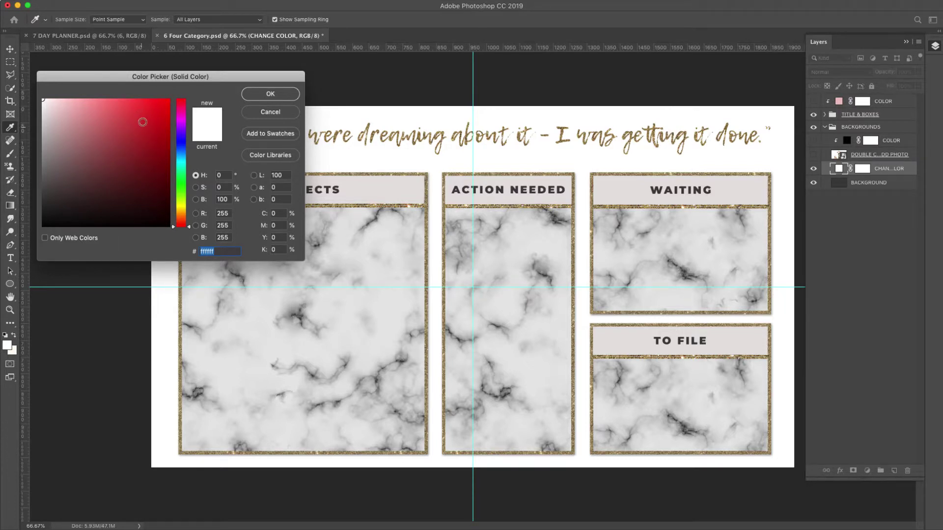
pyautogui.click(119, 124)
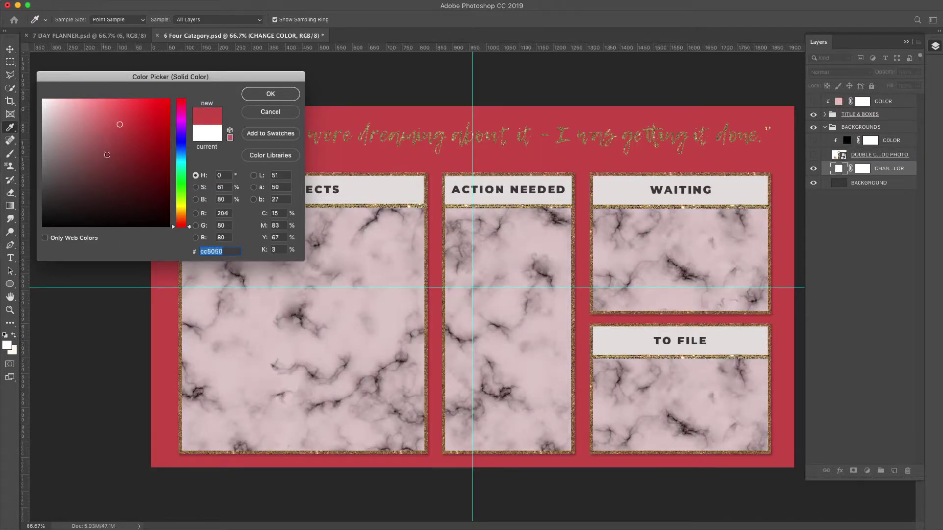
pyautogui.click(112, 186)
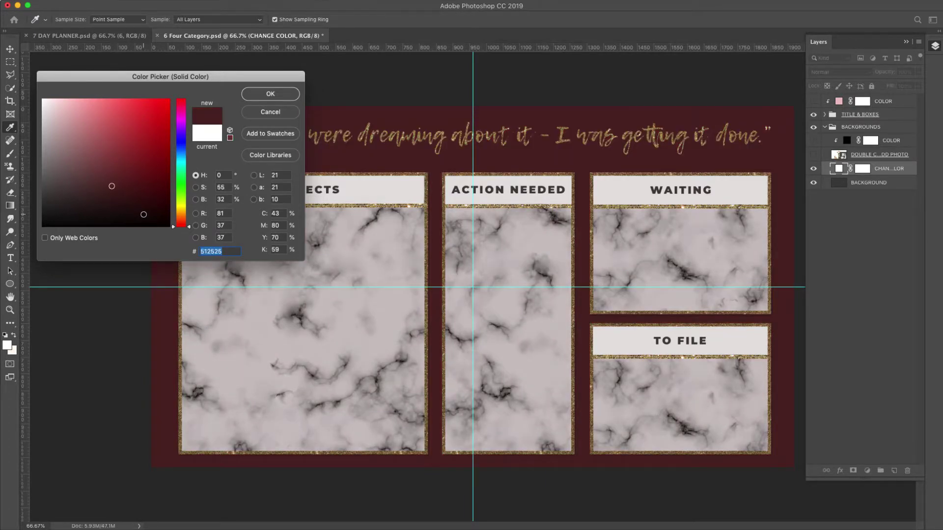
pyautogui.click(143, 214)
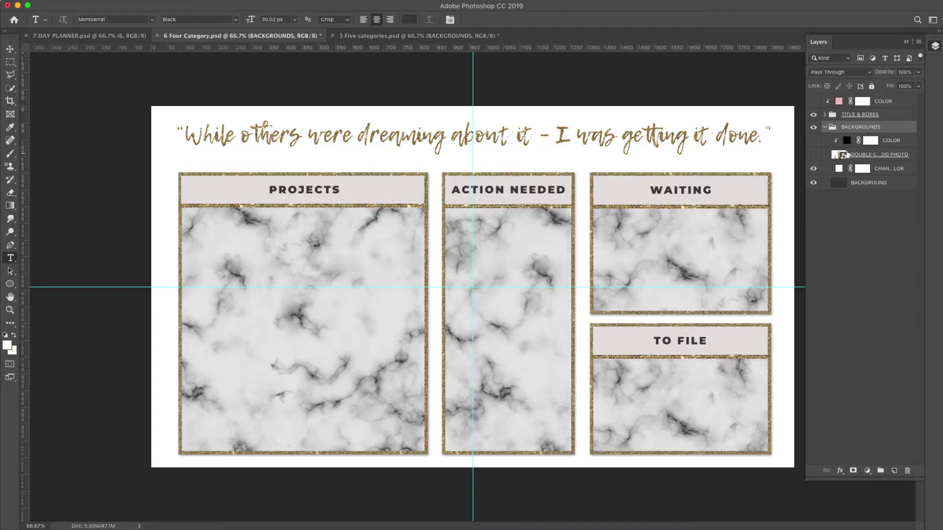
# Step: Show the background photo layer in BACKGROUNDS and open its smart object
pyautogui.click(813, 155)
pyautogui.click(813, 156)
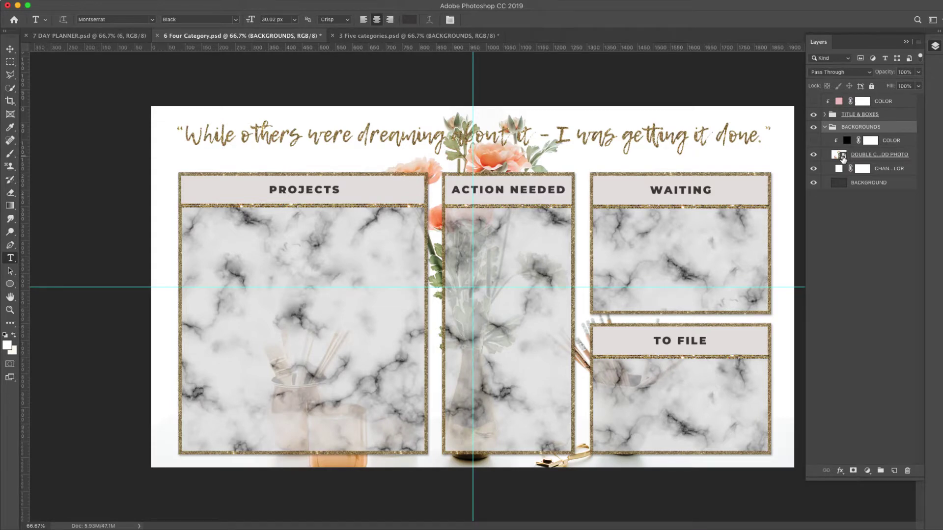
pyautogui.doubleClick(842, 156)
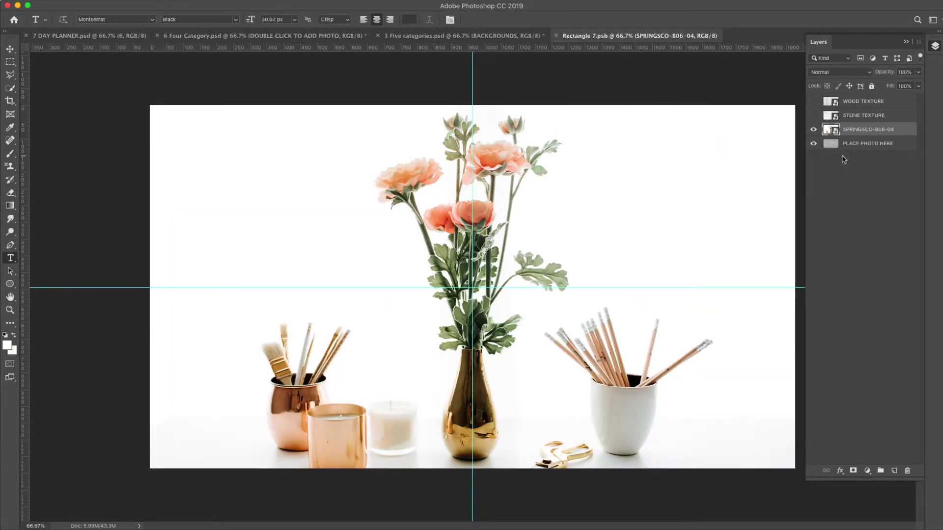
# Step: Hide SPRINGSCO-B06-04, show WOOD TEXTURE in its place, and save and close the smart object
pyautogui.click(813, 129)
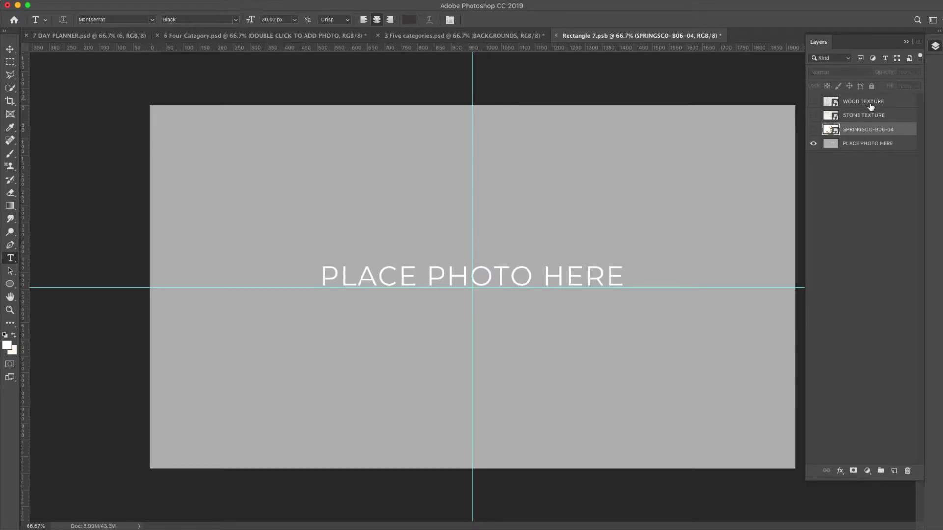
pyautogui.click(813, 116)
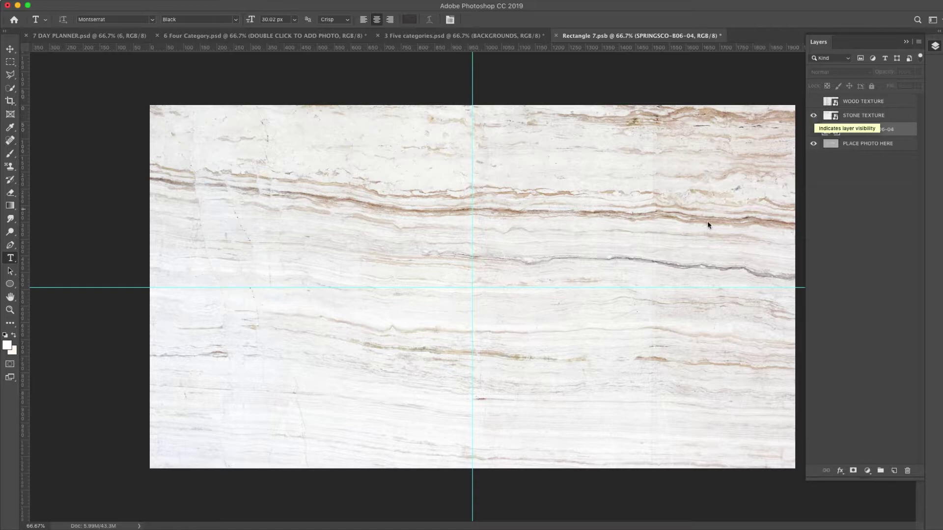
pyautogui.click(814, 116)
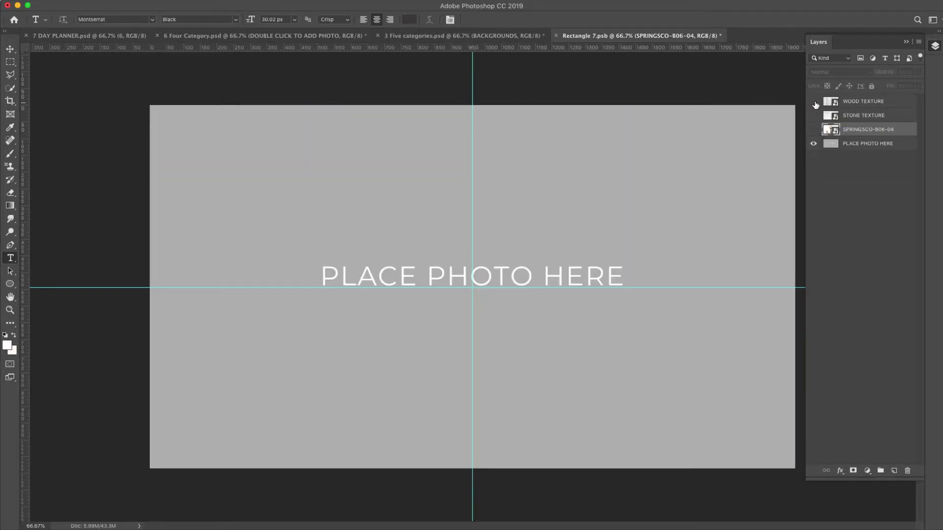
pyautogui.click(813, 102)
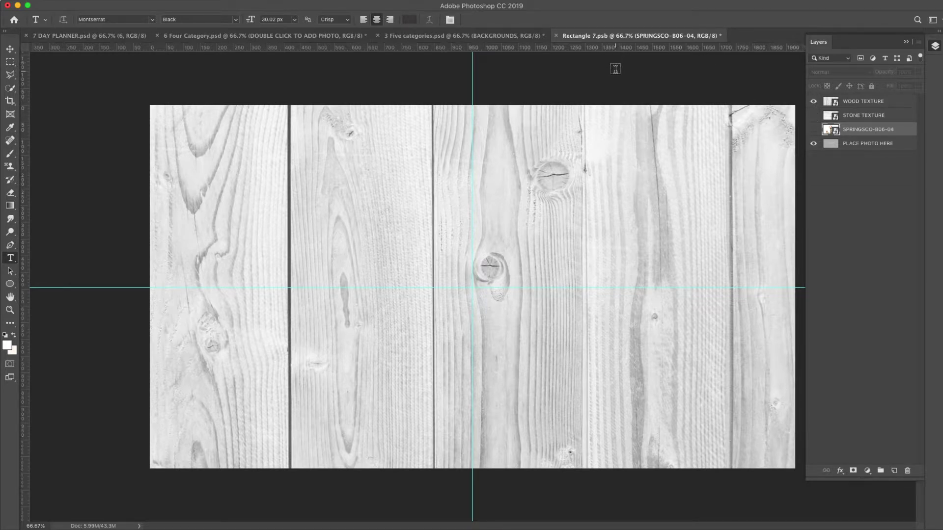
pyautogui.click(558, 36)
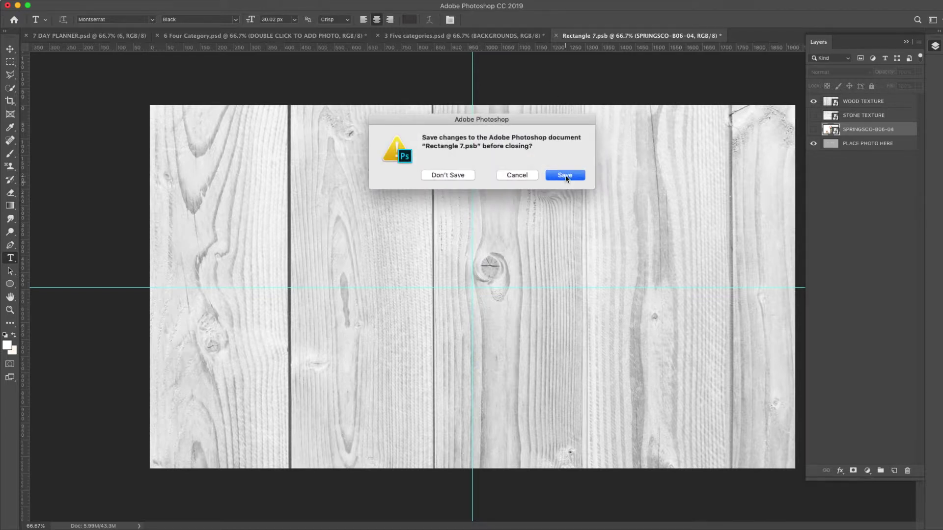
pyautogui.click(566, 175)
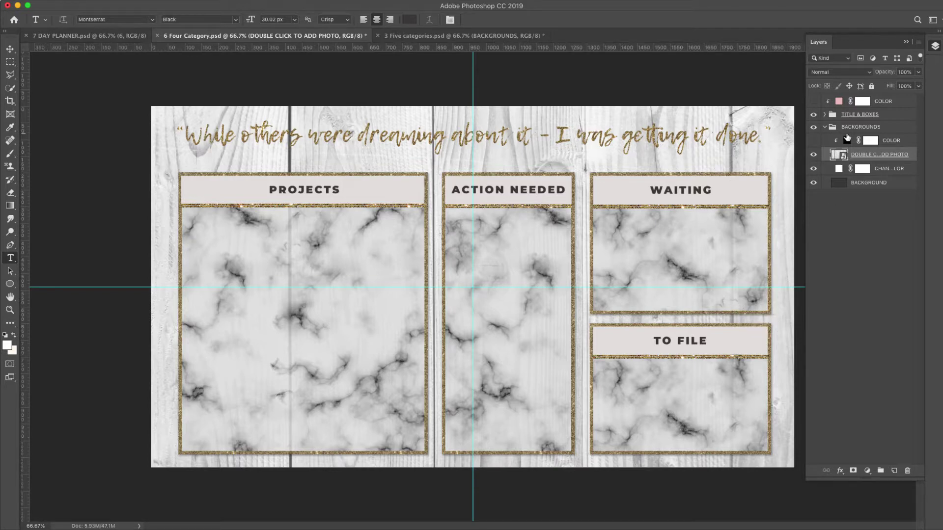
# Step: Show the COLOR layer clipped to the background photo and set its fill to #f3d09f
pyautogui.click(813, 142)
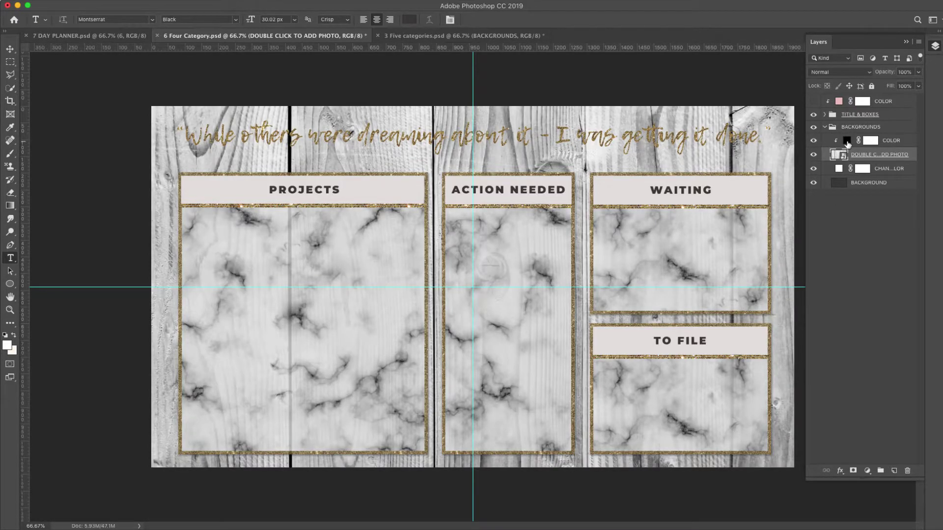
pyautogui.doubleClick(846, 141)
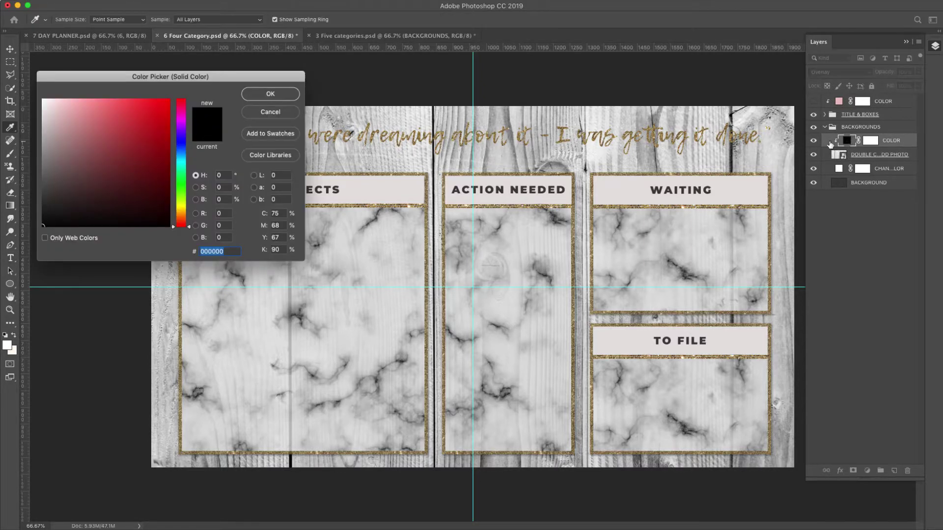
pyautogui.click(72, 112)
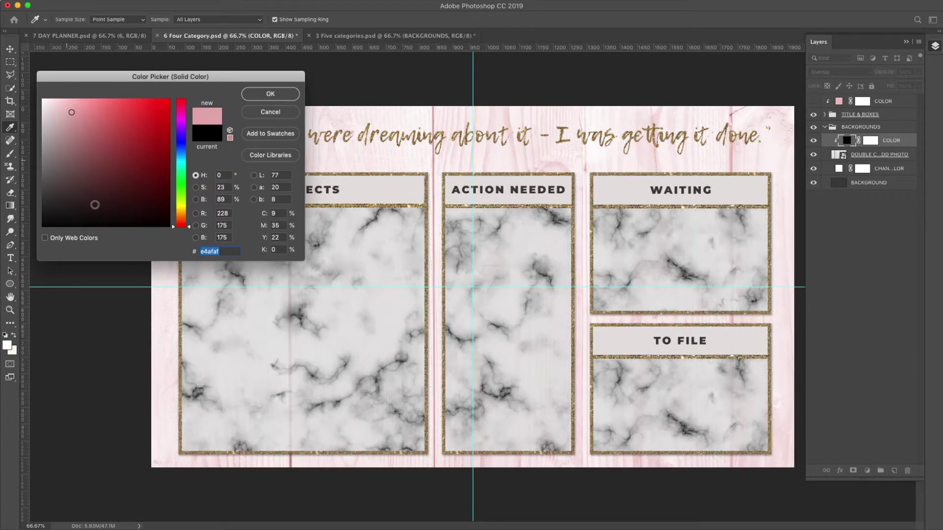
pyautogui.click(183, 209)
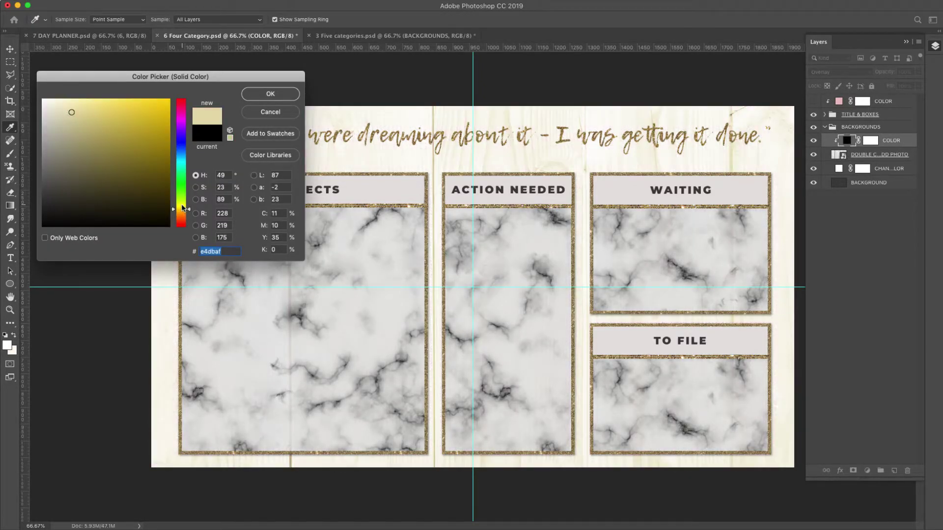
pyautogui.click(181, 215)
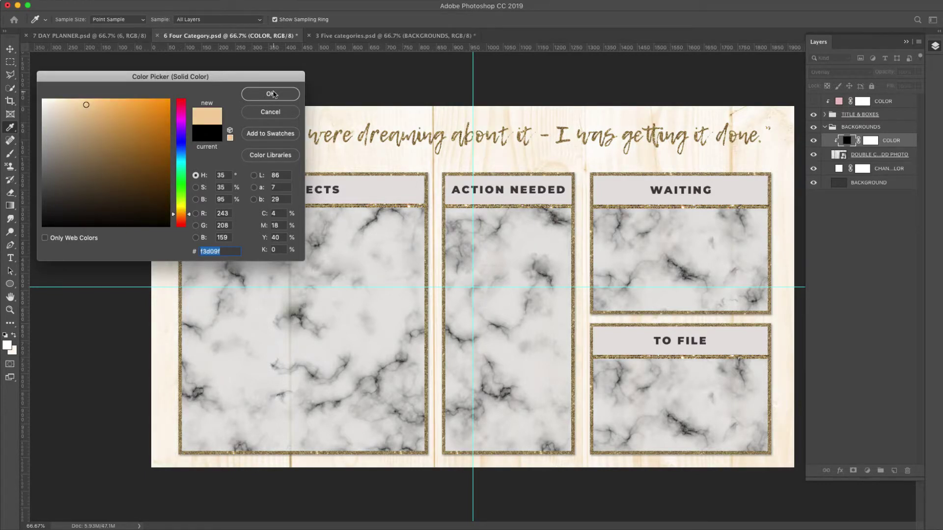
pyautogui.click(270, 93)
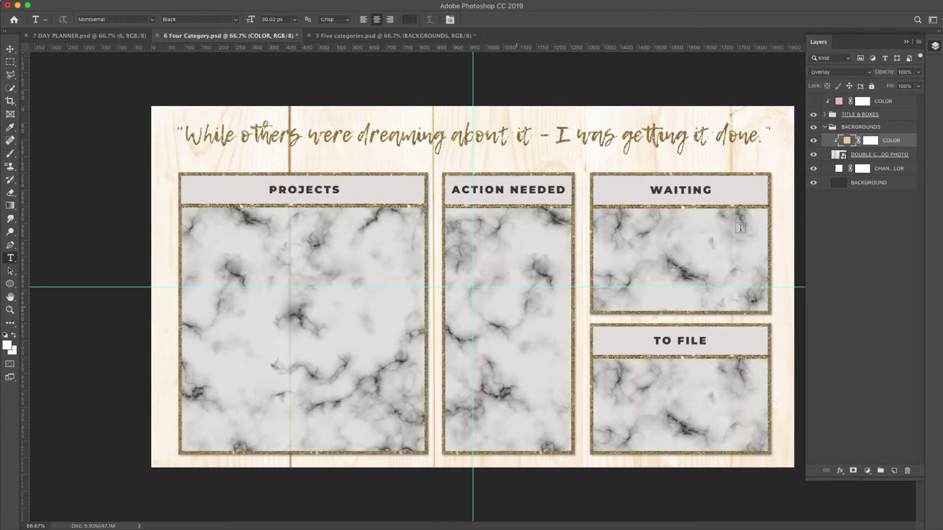
# Step: Collapse the BACKGROUNDS group, expand TITLE & BOXES, and filter the layers by the name "box"
pyautogui.click(825, 127)
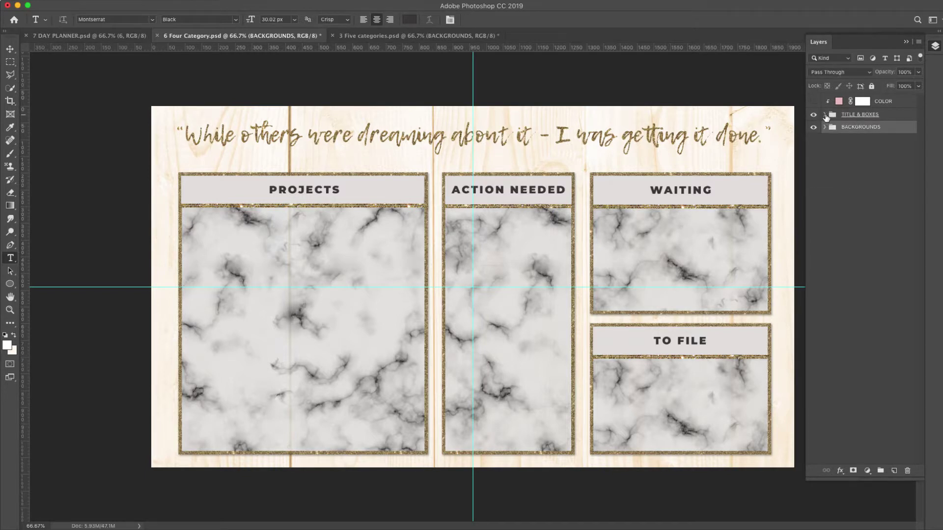
pyautogui.click(825, 115)
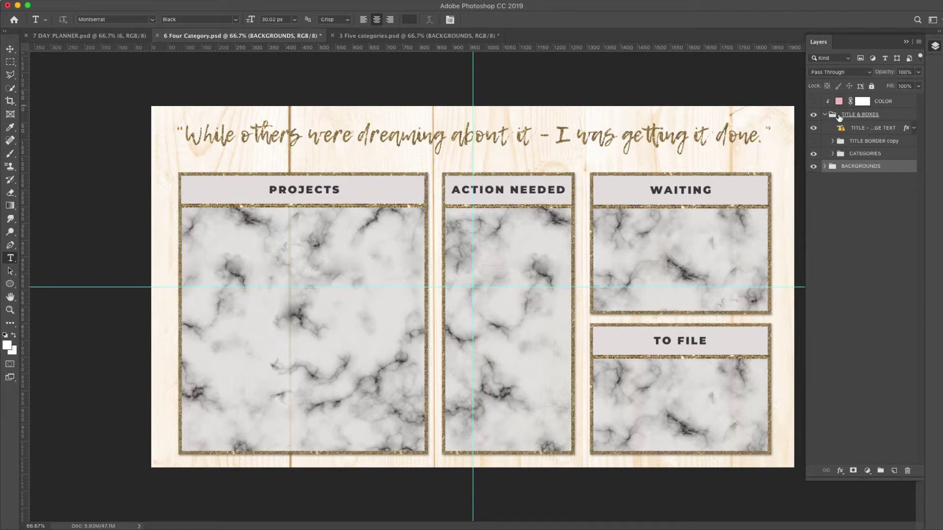
pyautogui.click(829, 58)
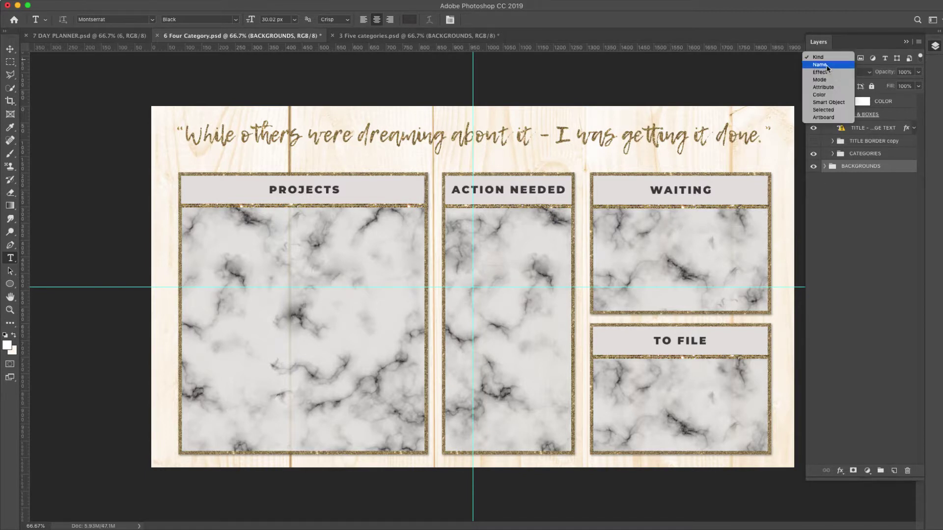
pyautogui.click(819, 65)
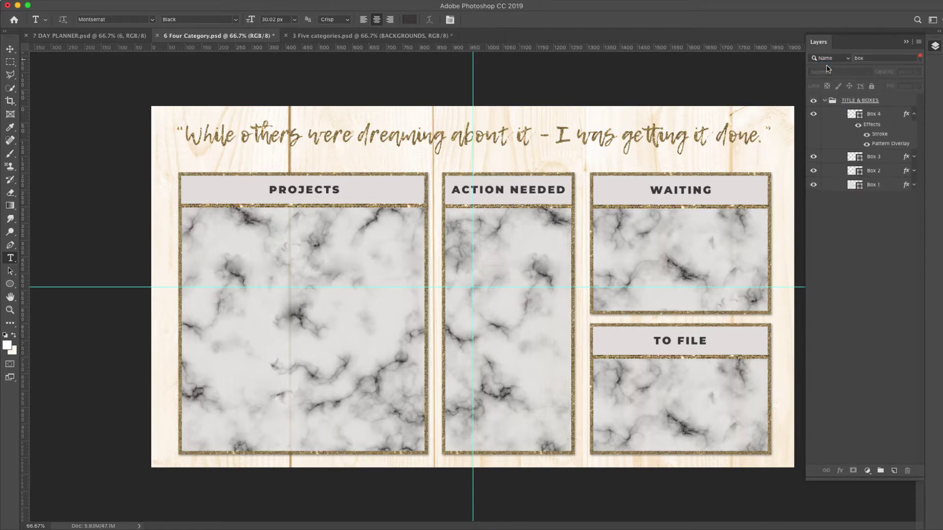
# Step: Turn off the Pattern Overlay effect on Box 4, Box 3, Box 2 and Box 1
pyautogui.click(866, 145)
pyautogui.click(913, 156)
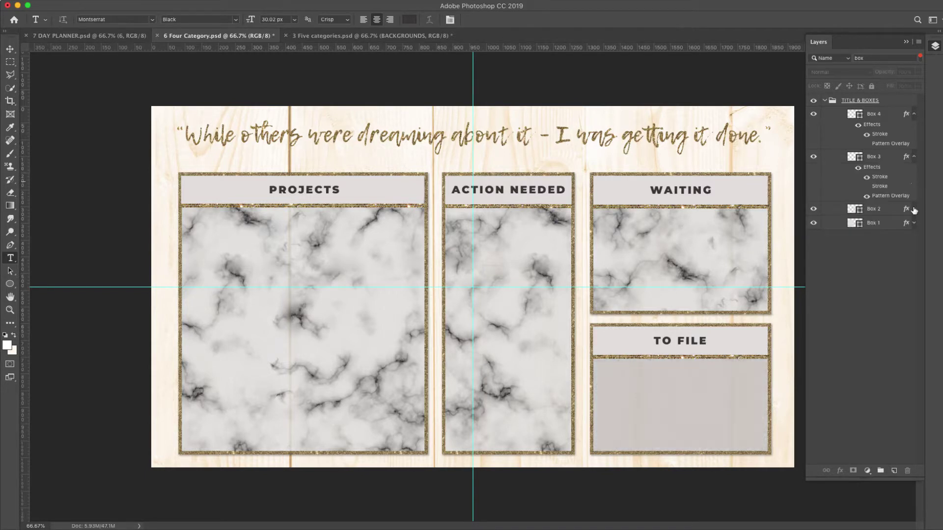
pyautogui.click(914, 210)
pyautogui.click(914, 262)
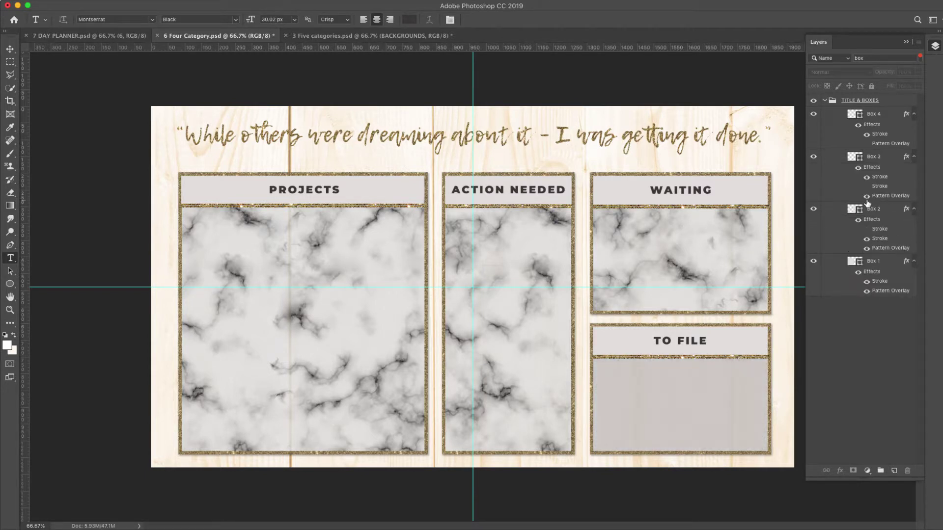
pyautogui.click(866, 248)
pyautogui.click(865, 291)
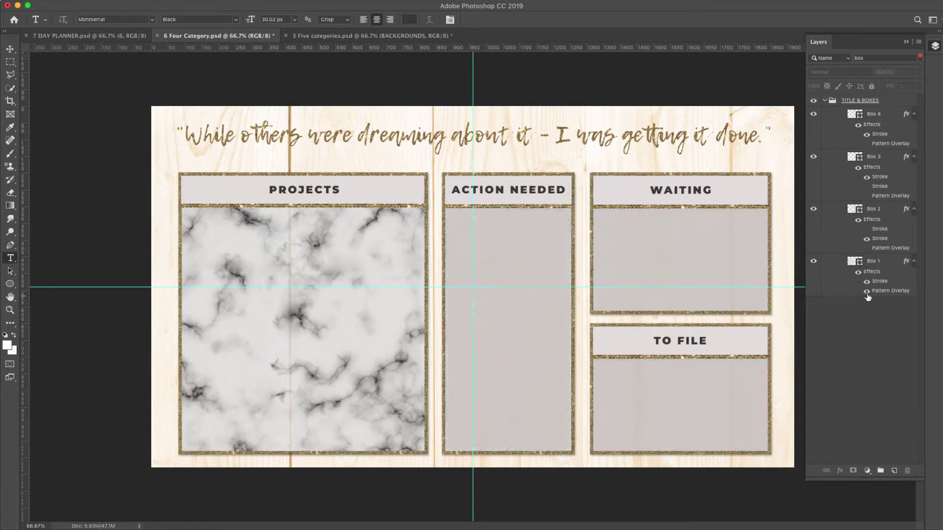
pyautogui.click(867, 292)
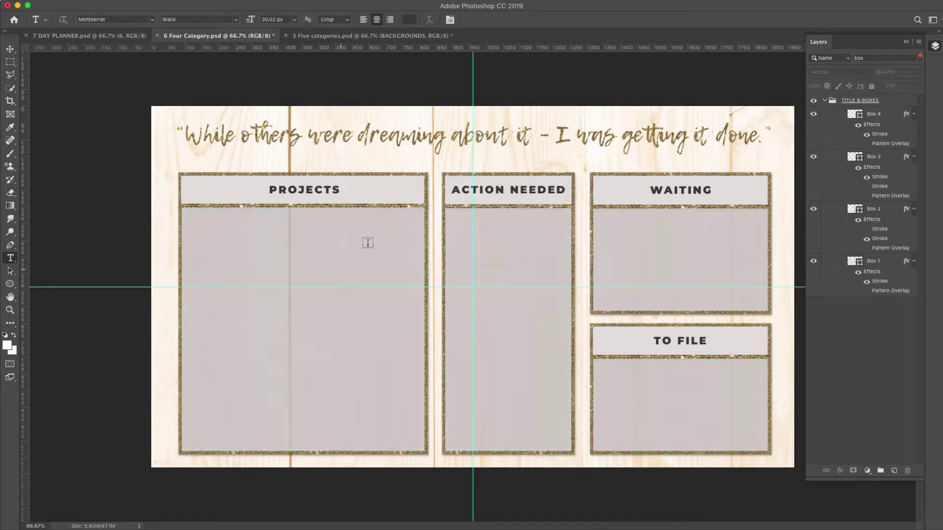
# Step: Fill Box 1 with a tan colour sampled from the tinted wood background near the quote
pyautogui.click(853, 261)
pyautogui.doubleClick(855, 261)
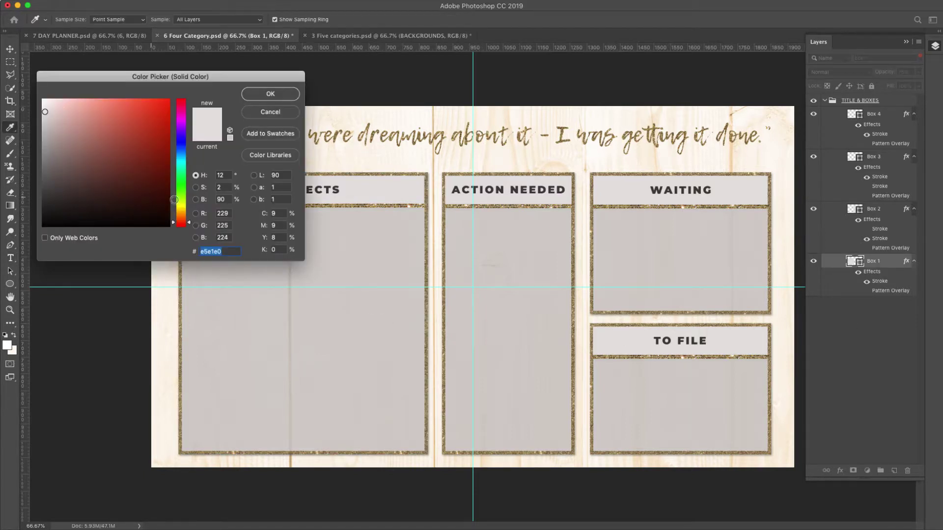
pyautogui.click(422, 147)
pyautogui.press('Return')
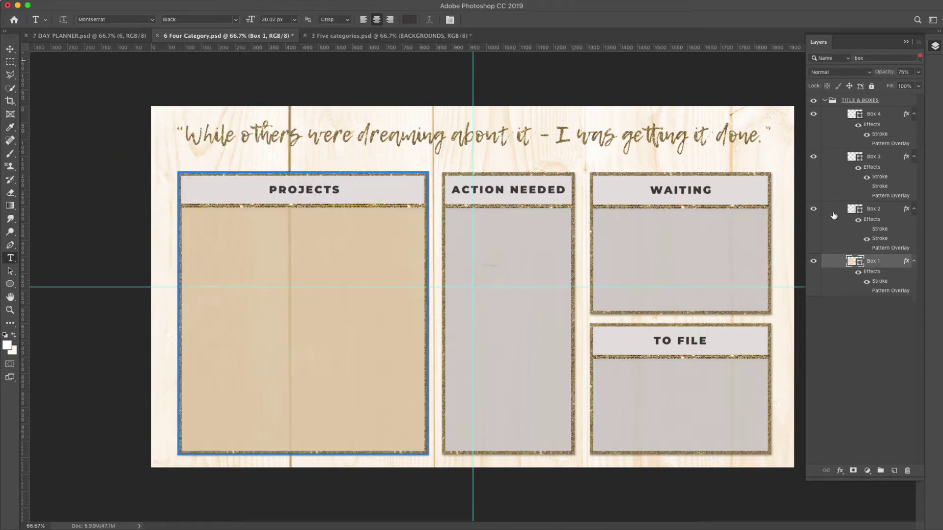
# Step: Collapse the effects lists of Box 4, Box 3 and Box 2
pyautogui.click(913, 114)
pyautogui.click(913, 128)
pyautogui.click(914, 143)
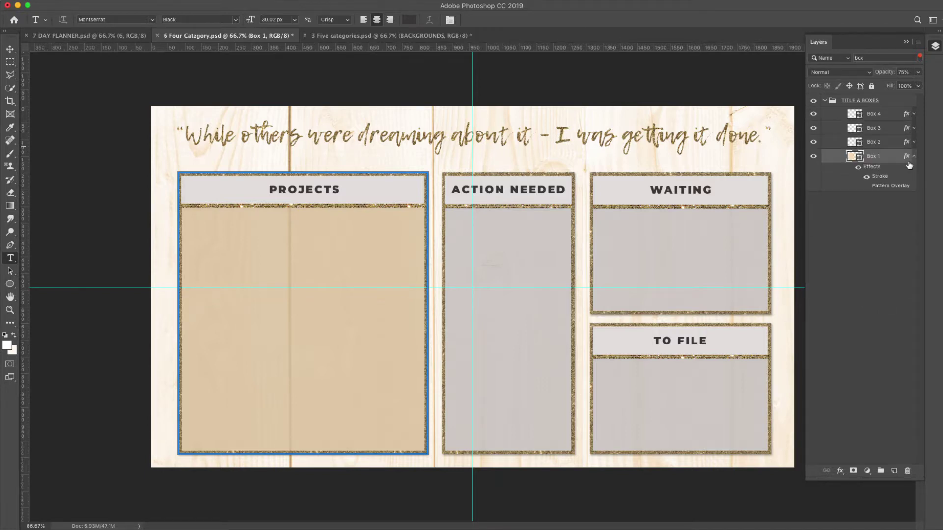
# Step: Switch to the 7 DAY PLANNER document and toggle the visibility of groups 1, 2 and 3 to see which column each contains
pyautogui.hotkey('ctrl', 'shift', 'Tab')
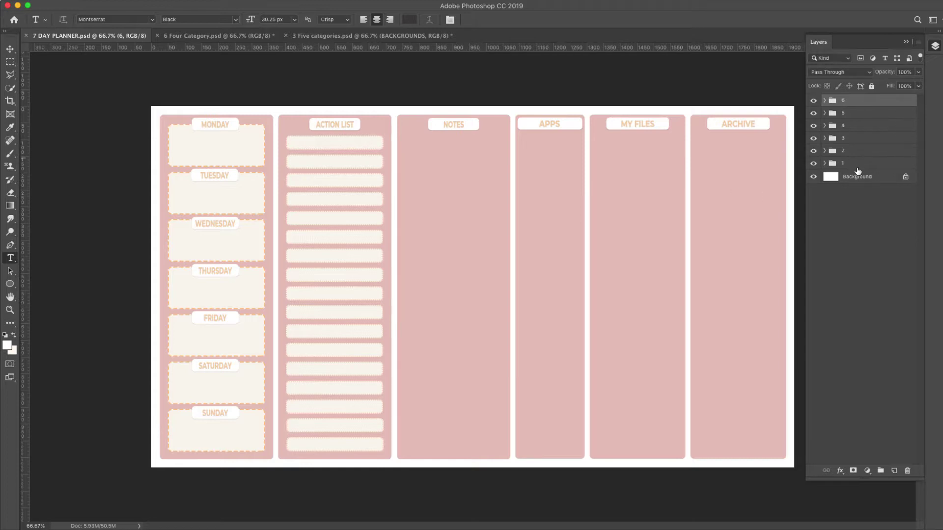
pyautogui.click(814, 164)
pyautogui.click(814, 164)
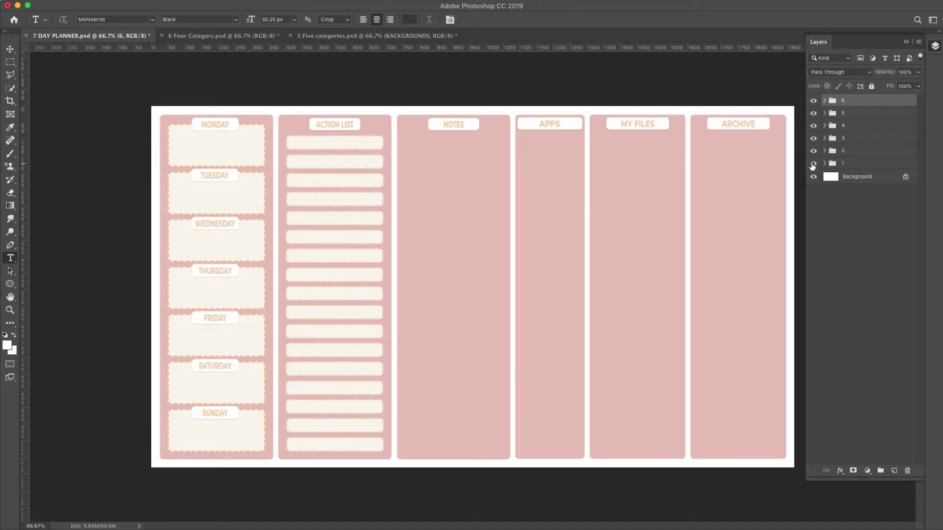
pyautogui.click(813, 164)
pyautogui.click(813, 164)
pyautogui.click(813, 151)
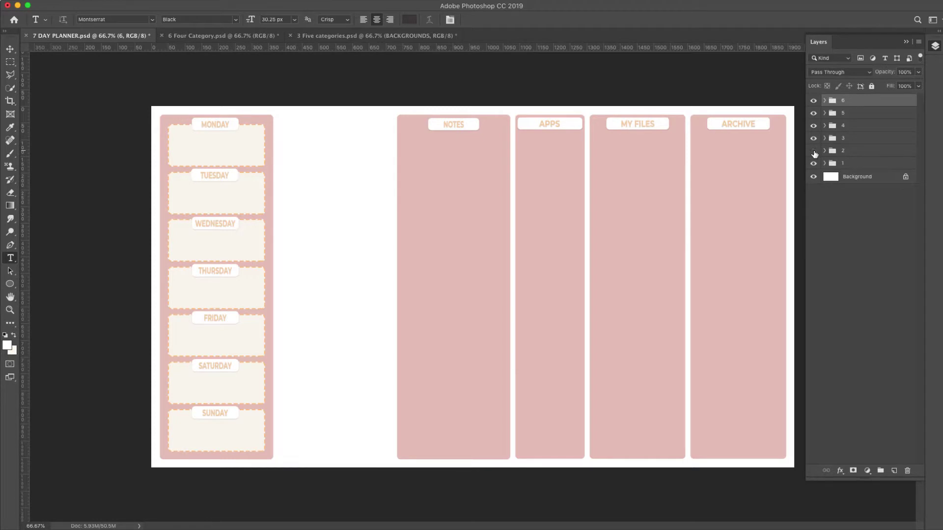
pyautogui.click(813, 151)
pyautogui.click(814, 139)
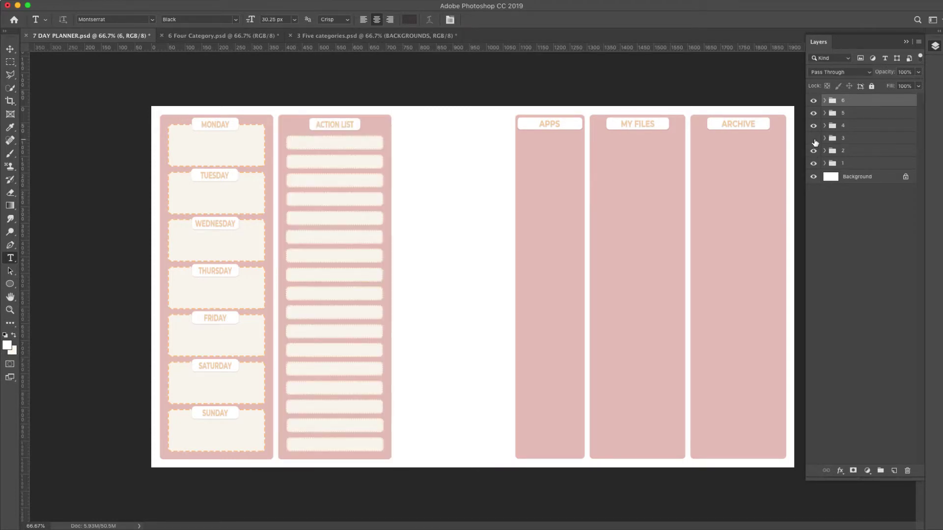
pyautogui.click(814, 139)
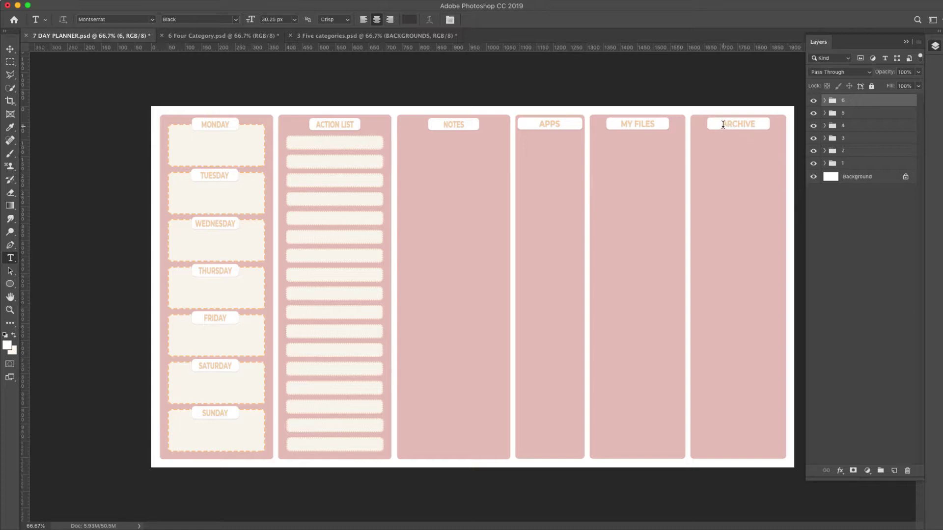
# Step: Replace the ARCHIVE heading of the last column with "TO FILE"
pyautogui.moveTo(722, 124); pyautogui.dragTo(762, 124)
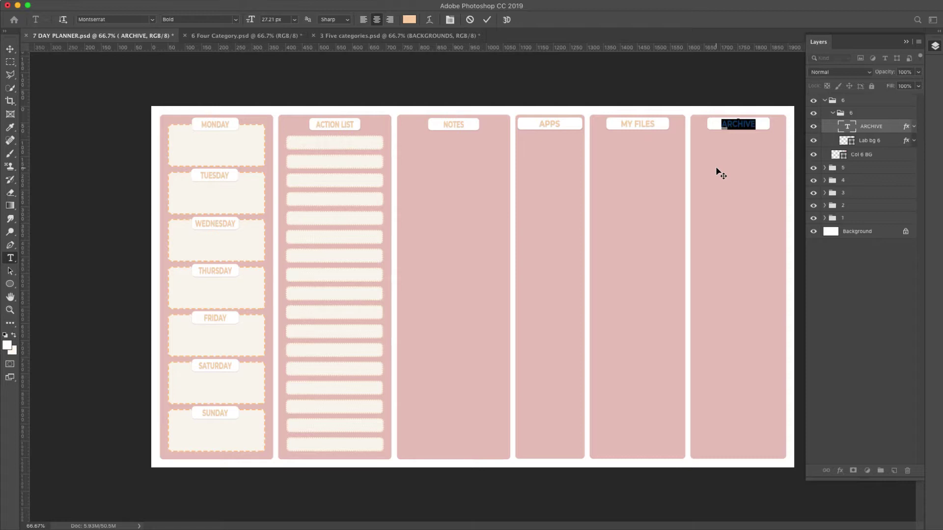
pyautogui.write('10')
pyautogui.write(' FILE')
pyautogui.press('Escape')
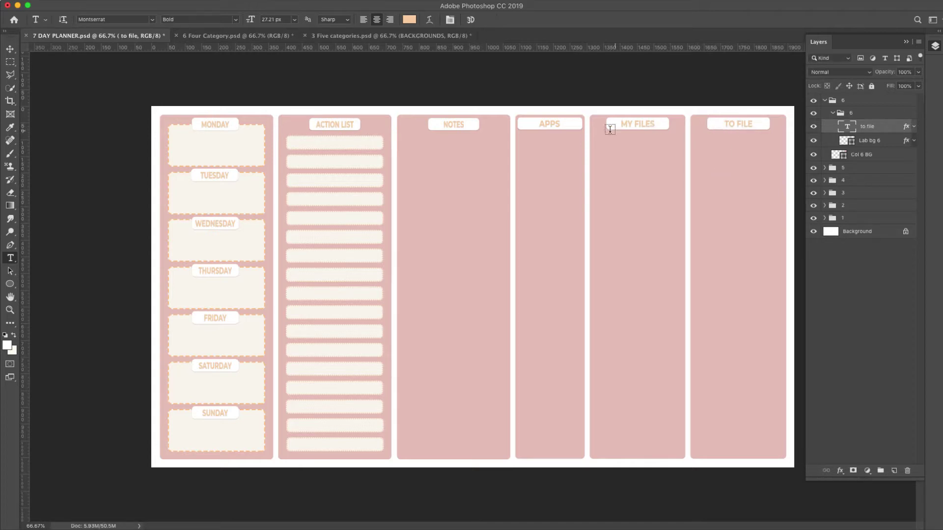
# Step: Change the MY FILES heading to "MY STUFF" and APPS to "TIME & DATE", and collapse groups 4 and 5
pyautogui.moveTo(622, 123); pyautogui.dragTo(655, 123)
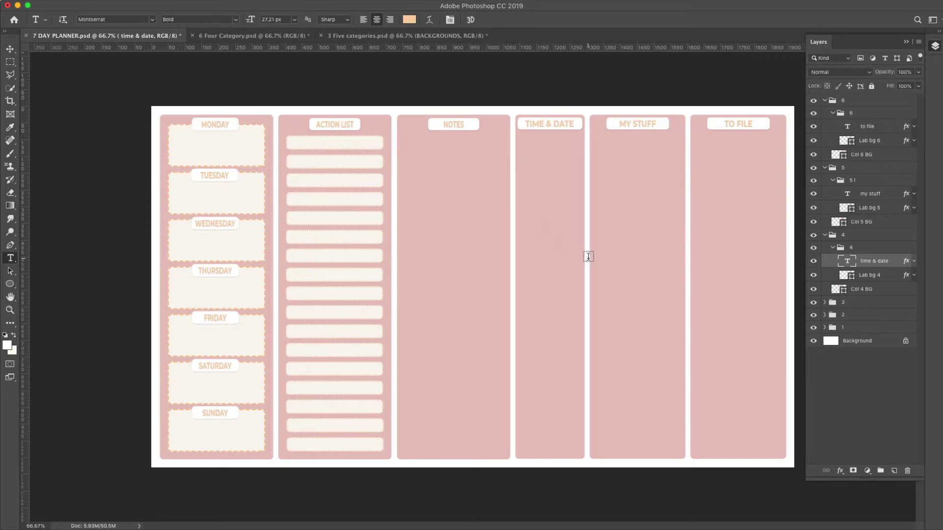
pyautogui.click(825, 238)
pyautogui.click(825, 168)
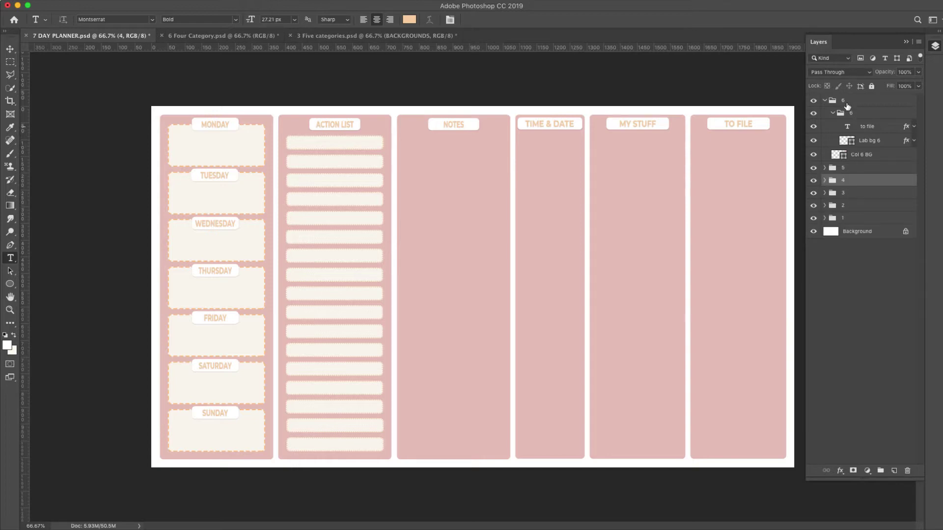
# Step: Filter the layers to type layers and to shape layers in turn, and toggle List 17 to identify its shape
pyautogui.click(884, 59)
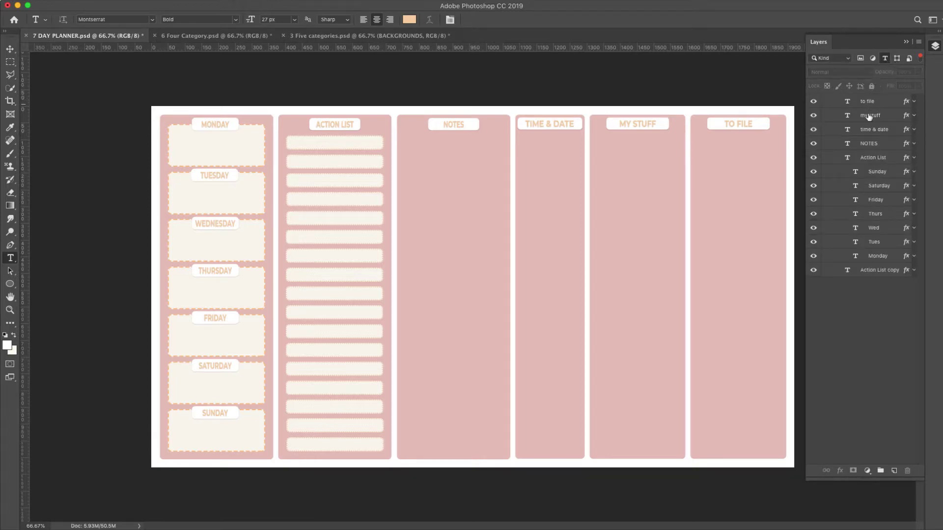
pyautogui.click(885, 59)
pyautogui.click(896, 58)
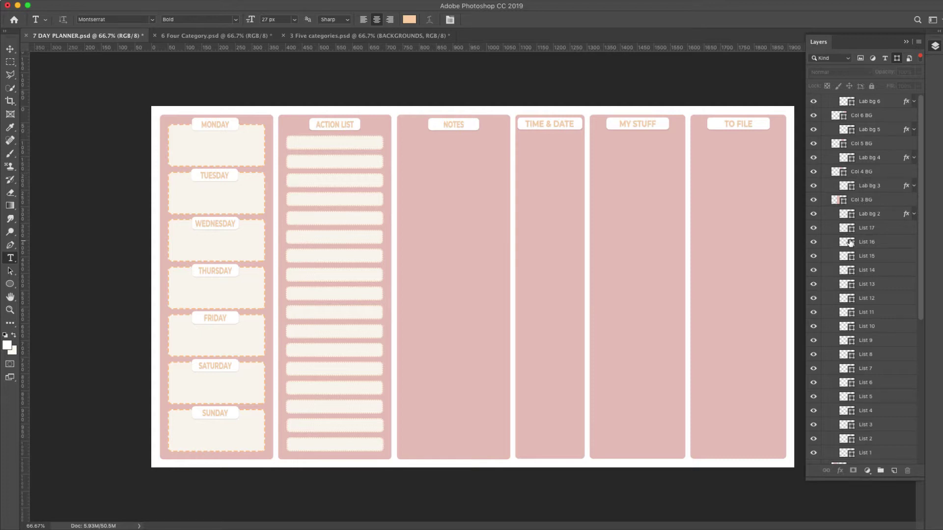
pyautogui.click(813, 229)
pyautogui.click(814, 228)
# Step: Filter the layers by name with the text "list"
pyautogui.click(841, 61)
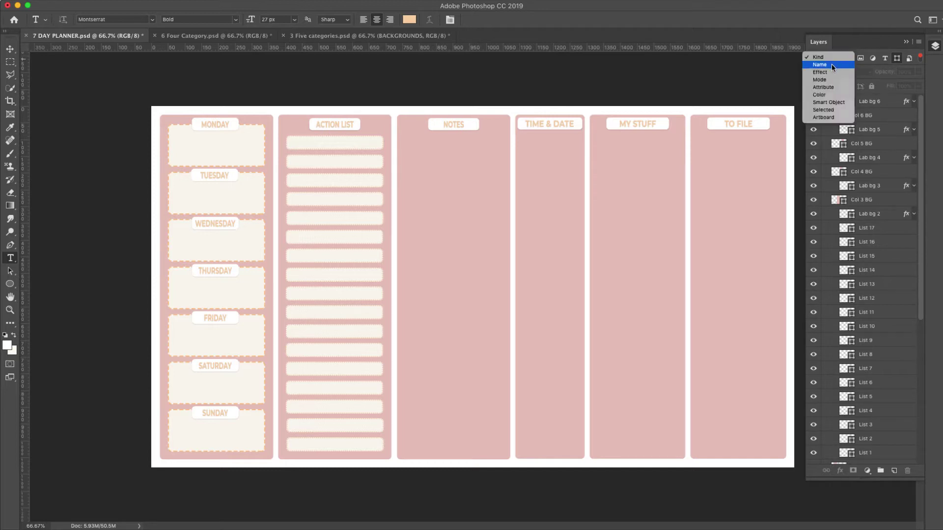
pyautogui.click(833, 67)
pyautogui.click(834, 57)
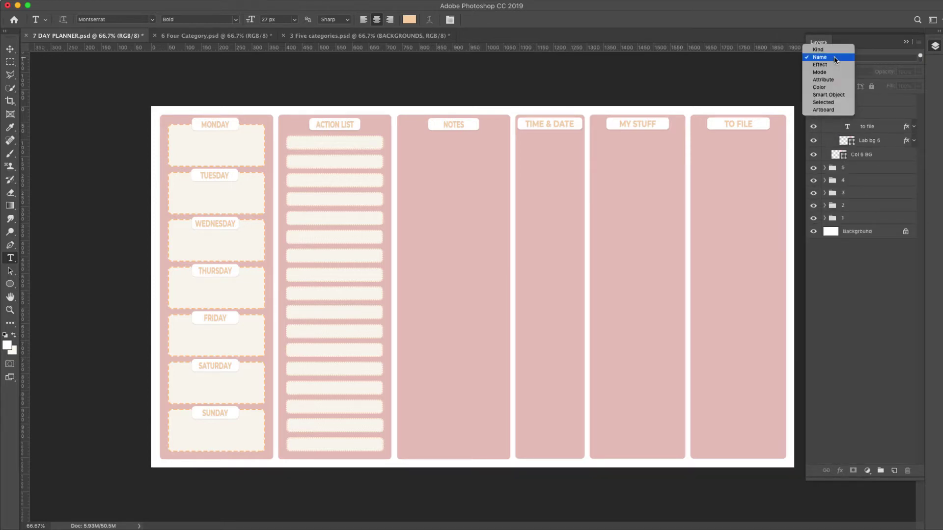
pyautogui.click(834, 57)
pyautogui.write('list')
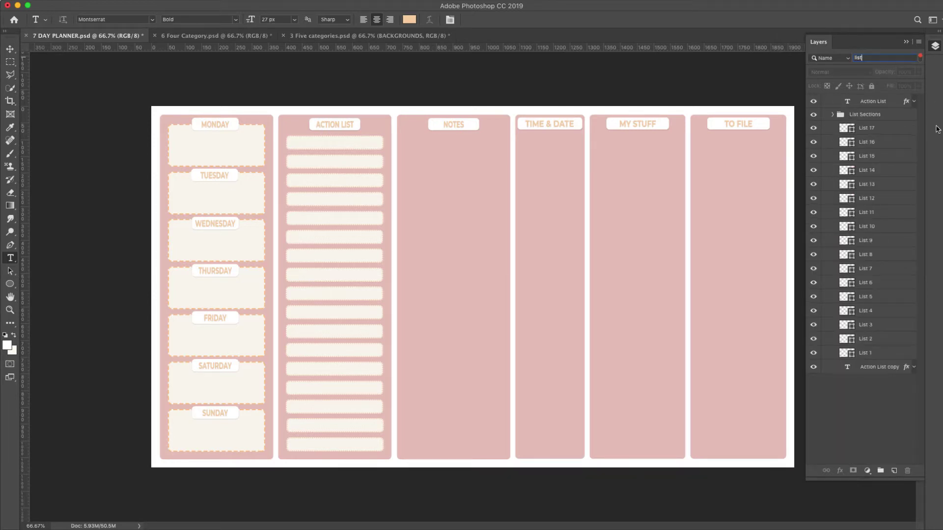
# Step: Set the stroke of the List 1 to List 17 shapes in the ACTION LIST column to black
pyautogui.click(866, 128)
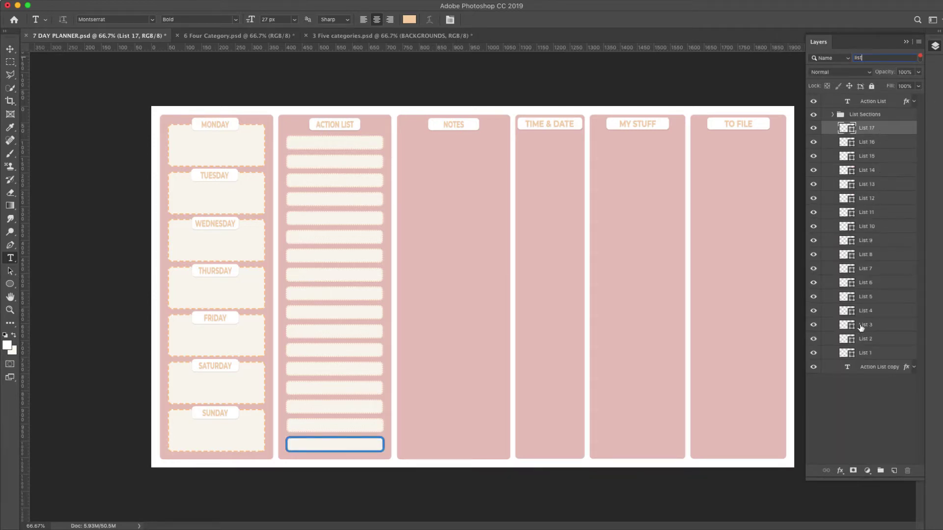
pyautogui.click(866, 354)
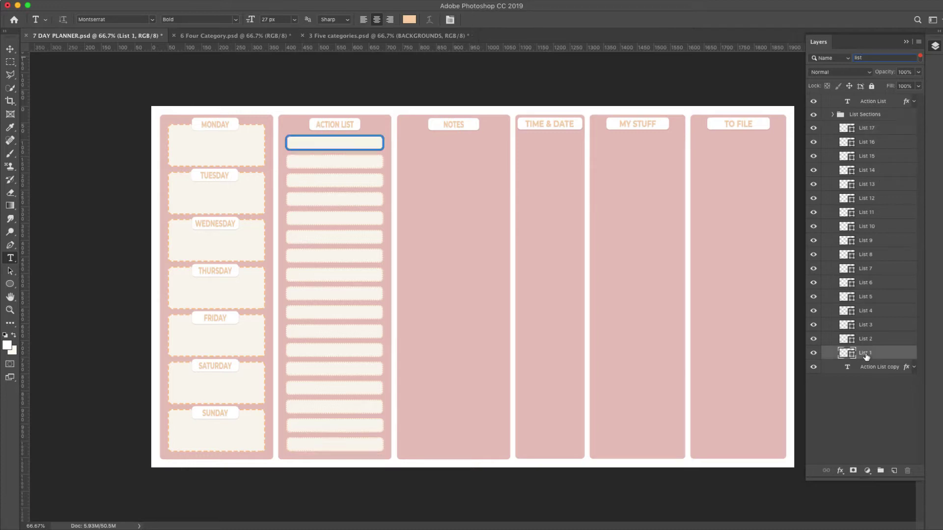
pyautogui.click(866, 127)
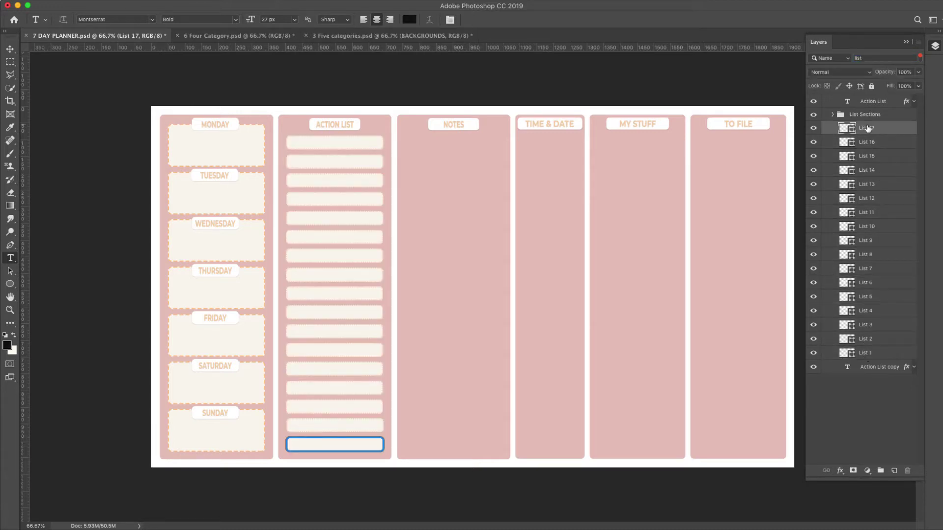
pyautogui.keyDown('shift'); pyautogui.click(863, 353); pyautogui.keyUp('shift')
pyautogui.press('u')
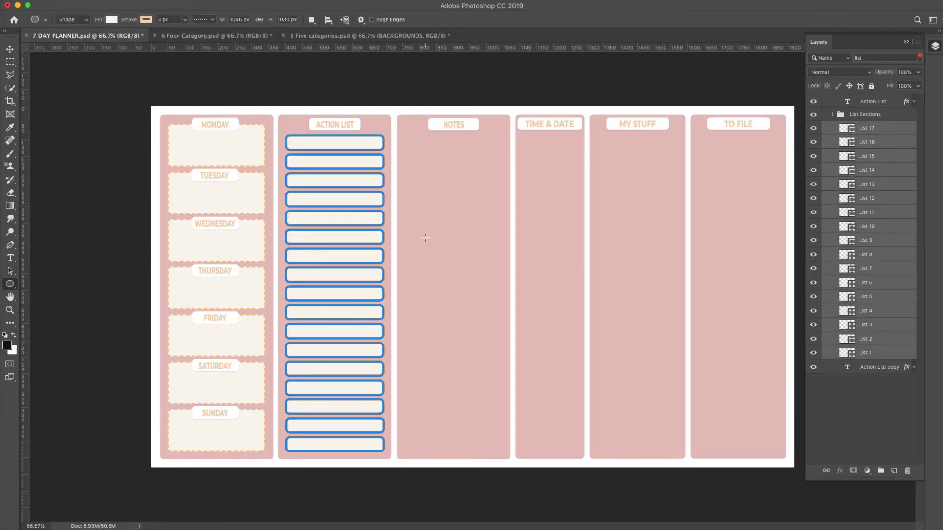
pyautogui.click(144, 22)
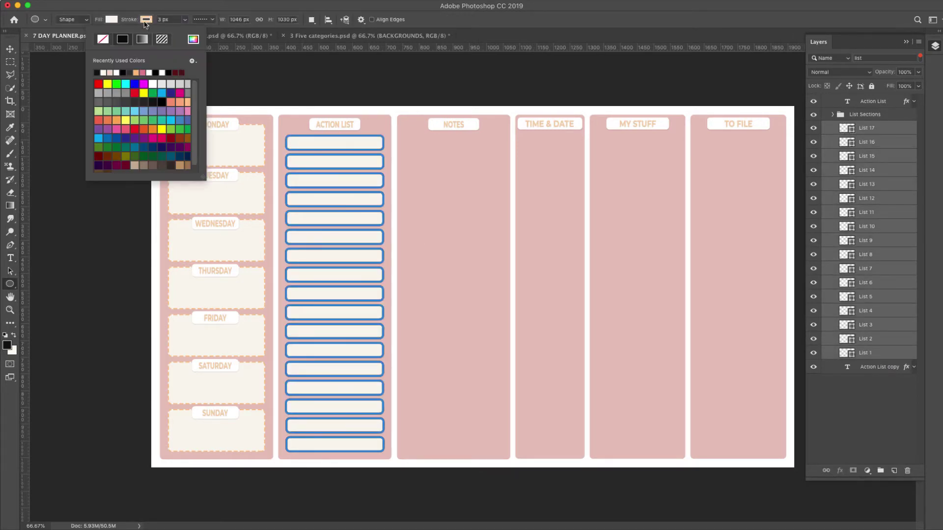
pyautogui.click(98, 73)
pyautogui.click(259, 74)
pyautogui.click(898, 116)
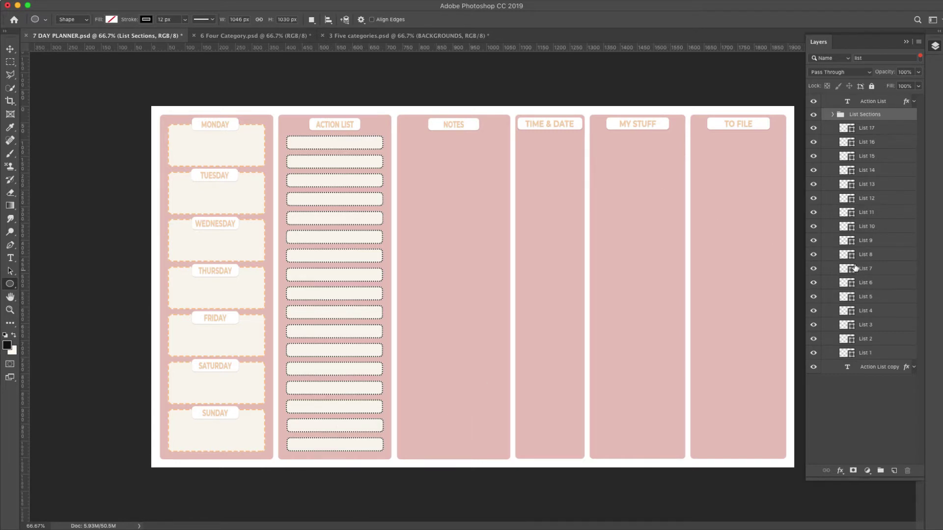
pyautogui.click(832, 114)
# Step: Filter the layers by the name "col" and fill the Col 1 BG to Col 6 BG shapes with the light peach recently used colour
pyautogui.doubleClick(868, 58)
pyautogui.write('col')
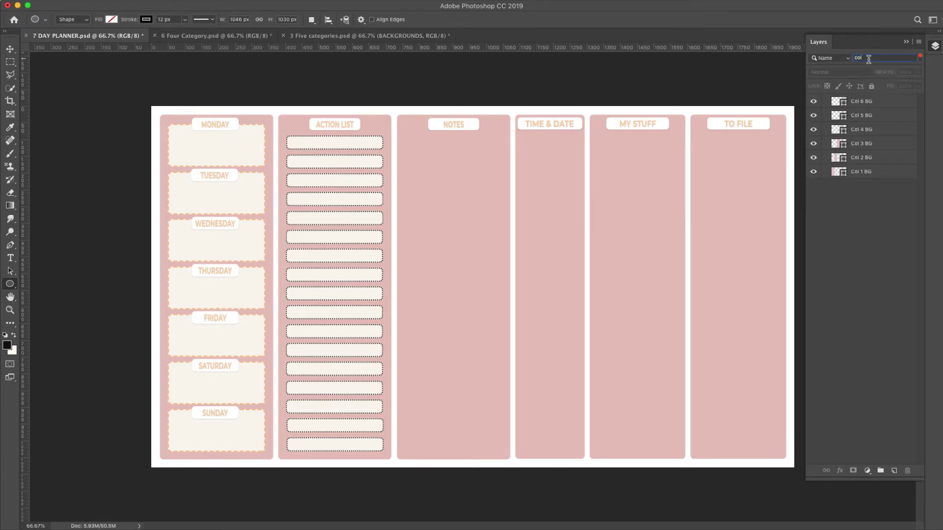
pyautogui.click(867, 101)
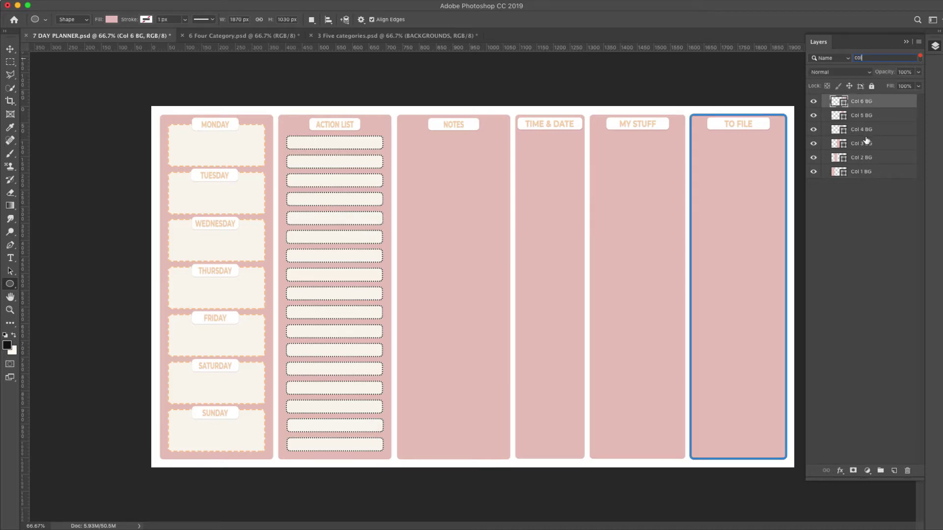
pyautogui.keyDown('shift'); pyautogui.click(857, 172); pyautogui.keyUp('shift')
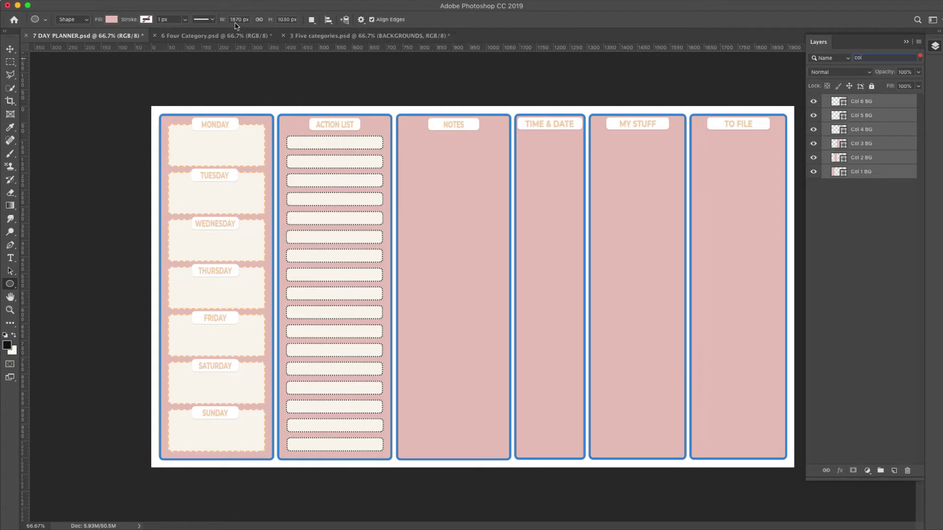
pyautogui.click(111, 21)
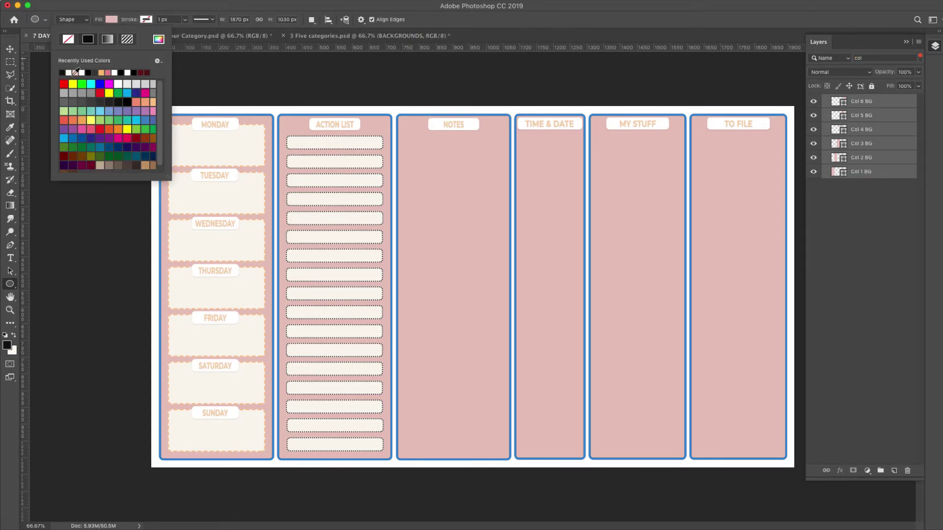
pyautogui.click(108, 93)
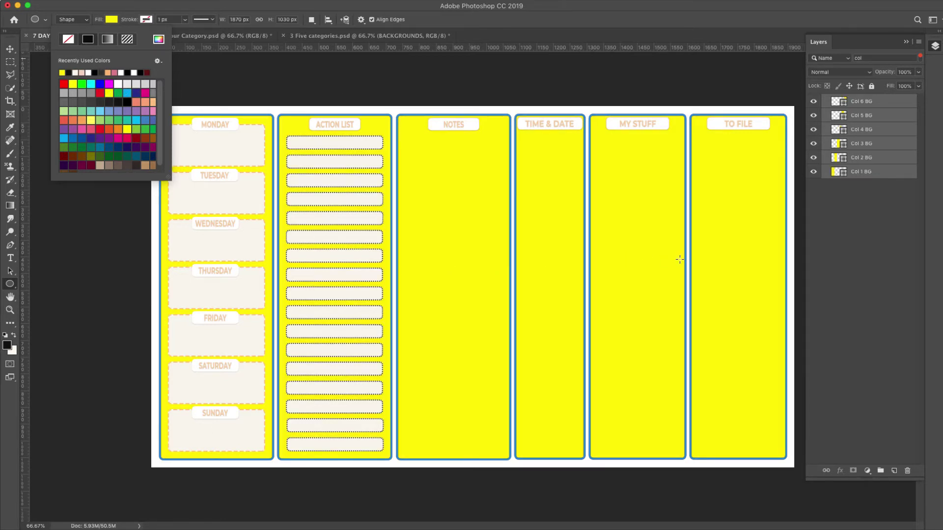
pyautogui.click(89, 72)
# Step: Show the shape layers by kind, toggle Lab bg 3 to identify the NOTES label background, and examine the remaining shape layers
pyautogui.click(919, 56)
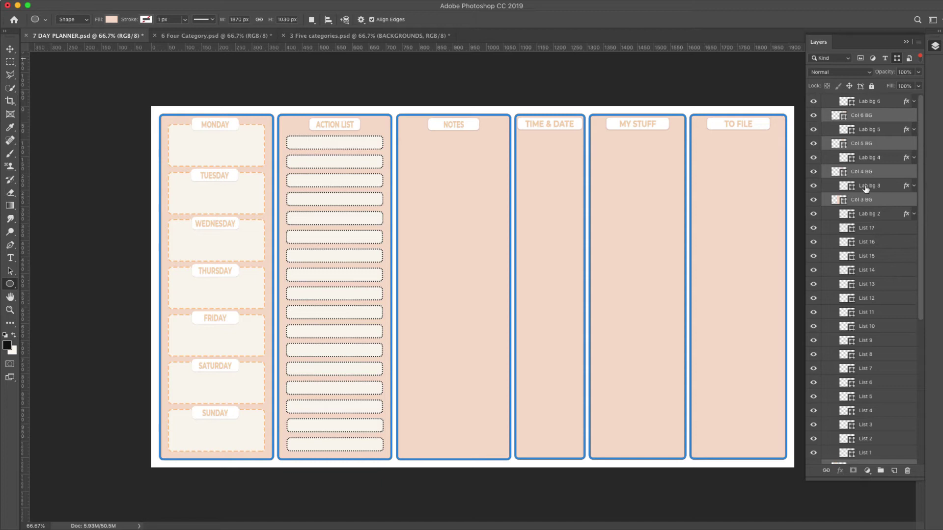
pyautogui.click(869, 189)
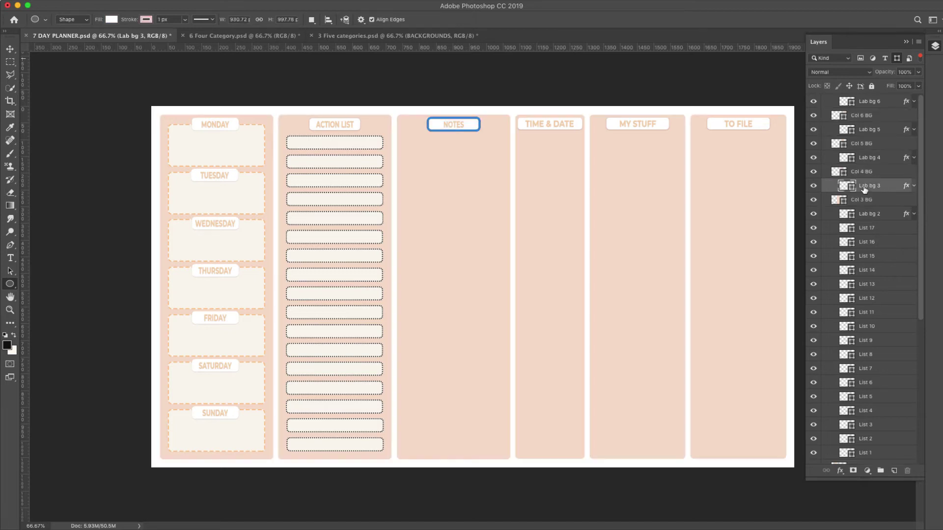
pyautogui.click(814, 189)
pyautogui.click(813, 188)
pyautogui.click(814, 188)
pyautogui.click(813, 189)
pyautogui.scroll(-5, 908, 221)
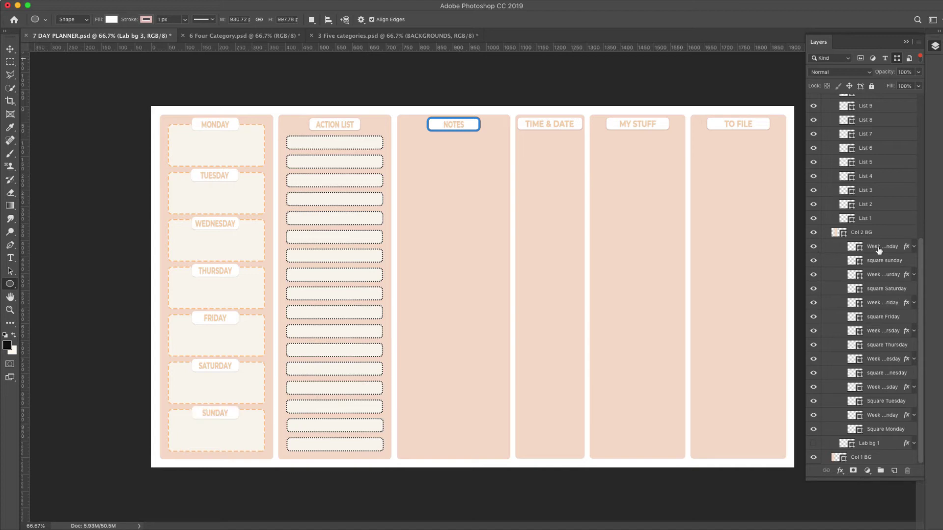
# Step: Filter the layers by the name "week" and try a magenta fill on all seven weekday label backgrounds
pyautogui.click(848, 59)
pyautogui.click(829, 64)
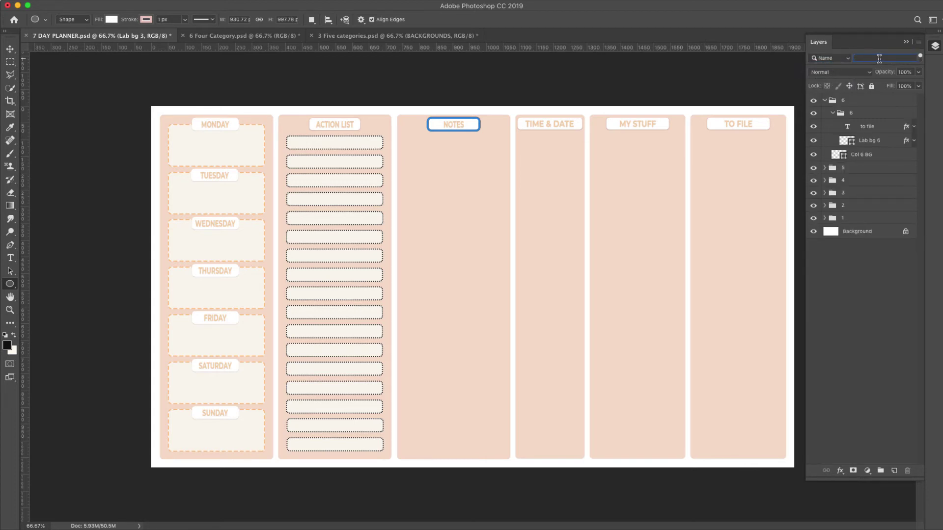
pyautogui.write('week')
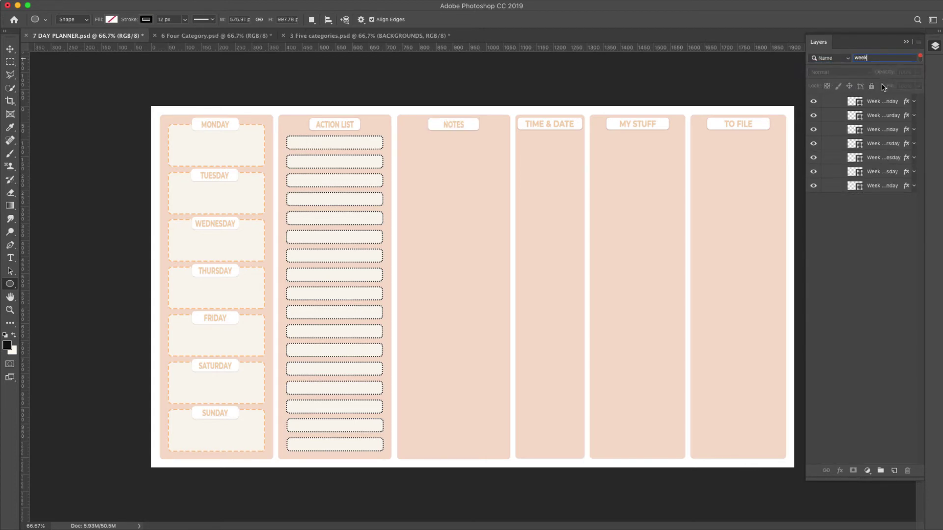
pyautogui.click(878, 101)
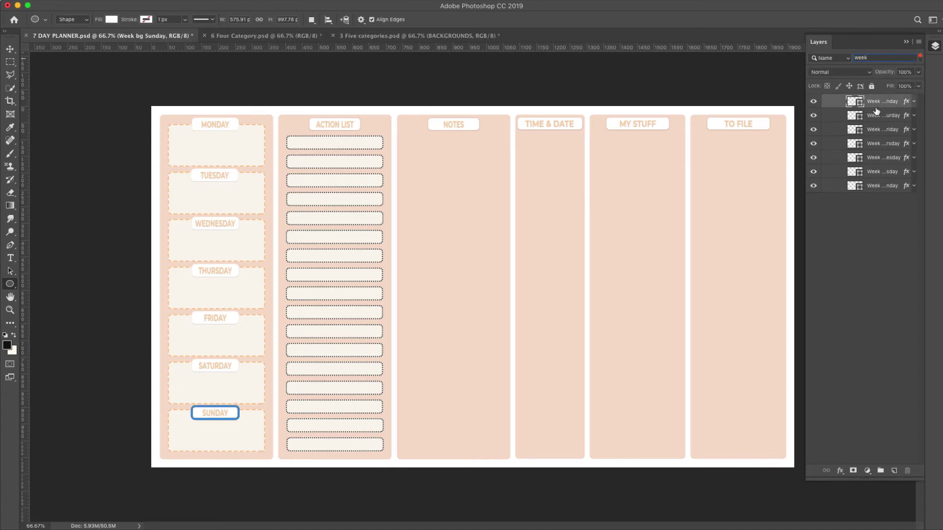
pyautogui.keyDown('shift'); pyautogui.click(874, 190); pyautogui.keyUp('shift')
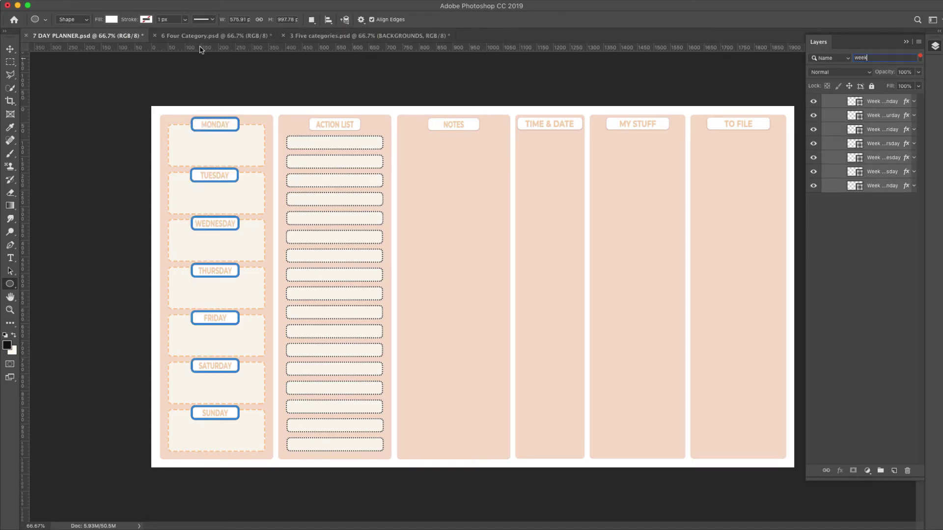
pyautogui.click(111, 20)
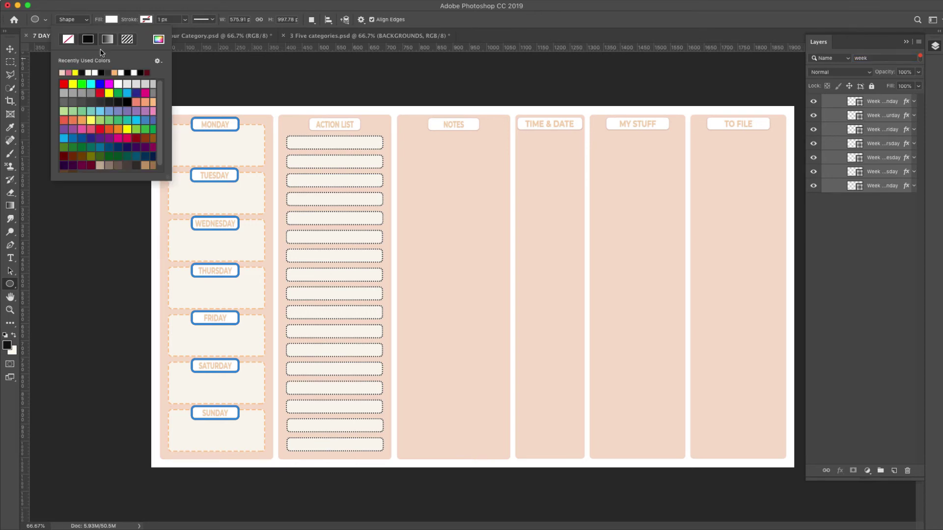
pyautogui.click(110, 84)
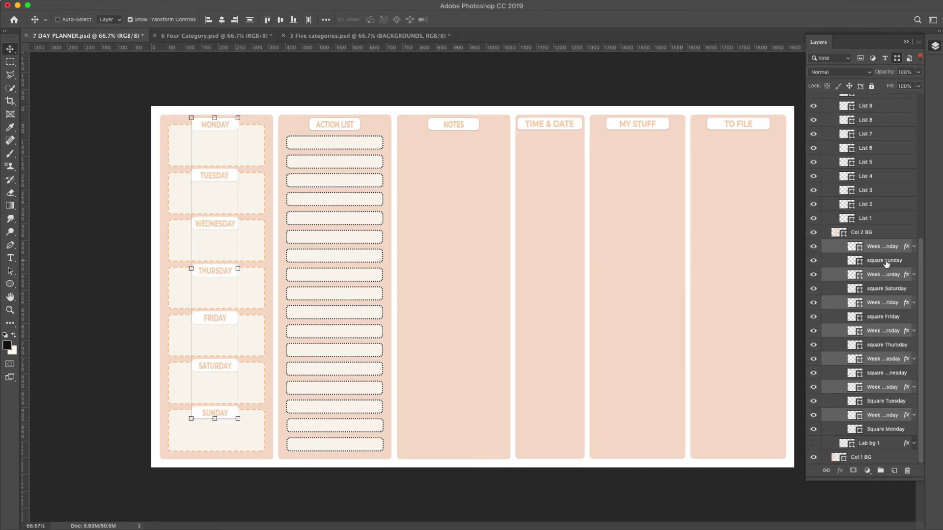
# Step: Toggle the square sunday layer to identify the SUNDAY box, and select it together with the square Saturday and square Friday layers
pyautogui.click(886, 261)
pyautogui.click(813, 261)
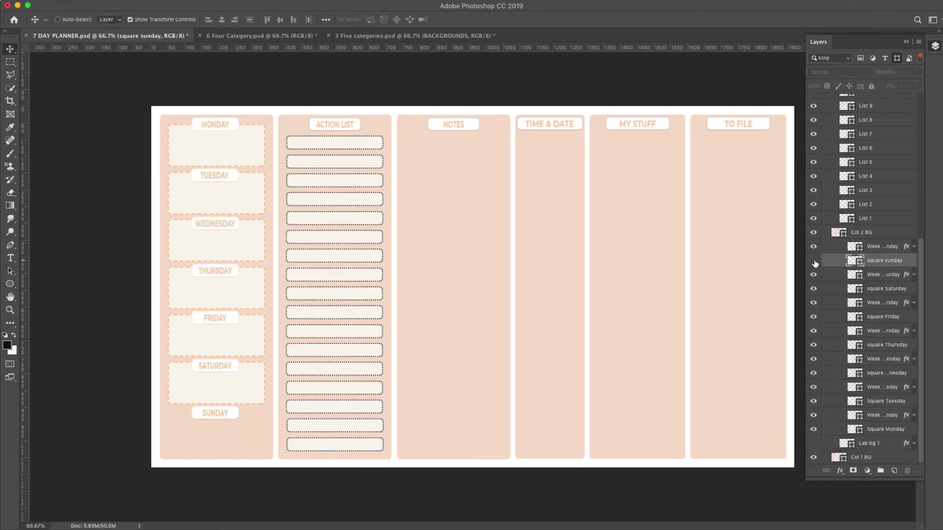
pyautogui.click(814, 260)
pyautogui.click(814, 262)
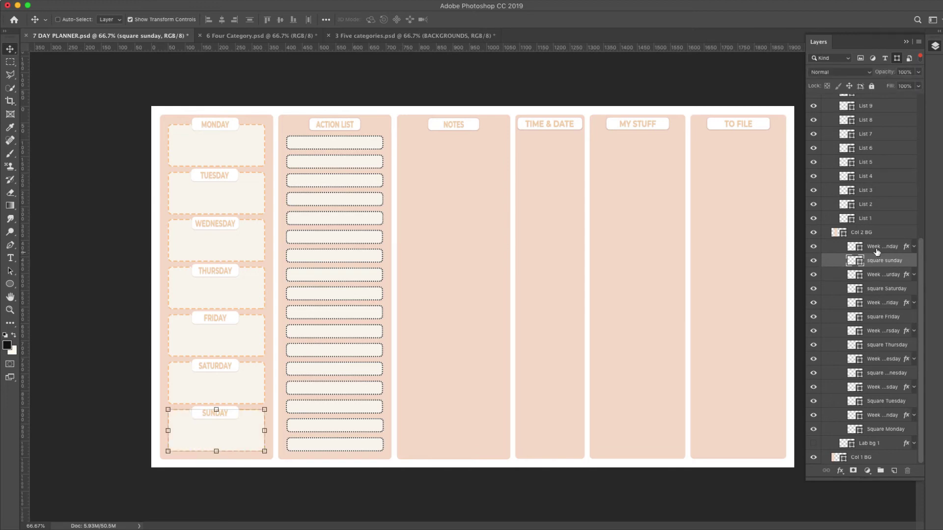
pyautogui.keyDown('super'); pyautogui.click(876, 288); pyautogui.keyUp('super')
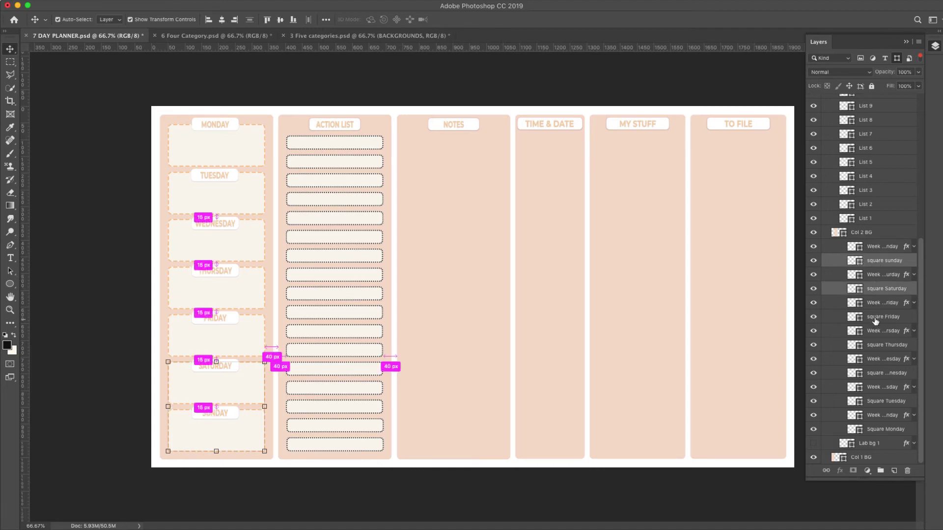
pyautogui.keyDown('super'); pyautogui.click(876, 318); pyautogui.keyUp('super')
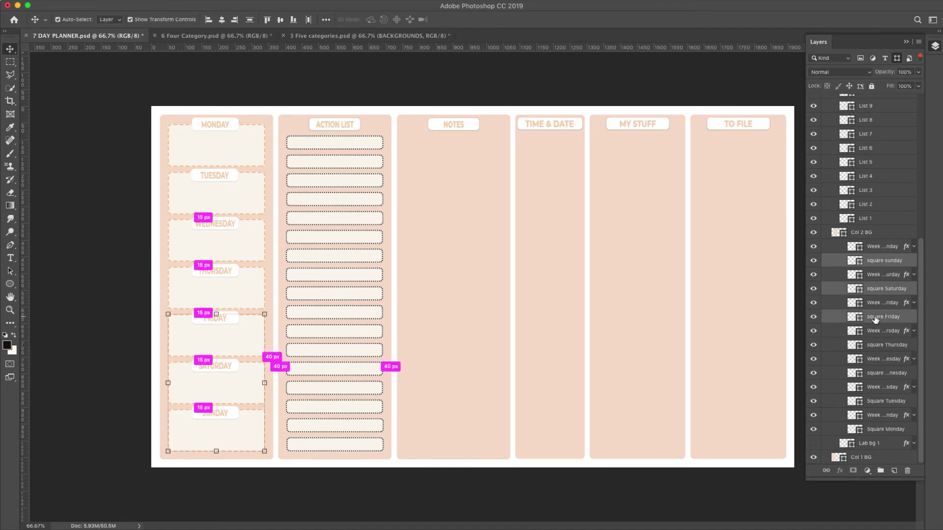
# Step: Filter the layers by the name "square" and set the stroke of all seven weekday boxes to black
pyautogui.click(847, 59)
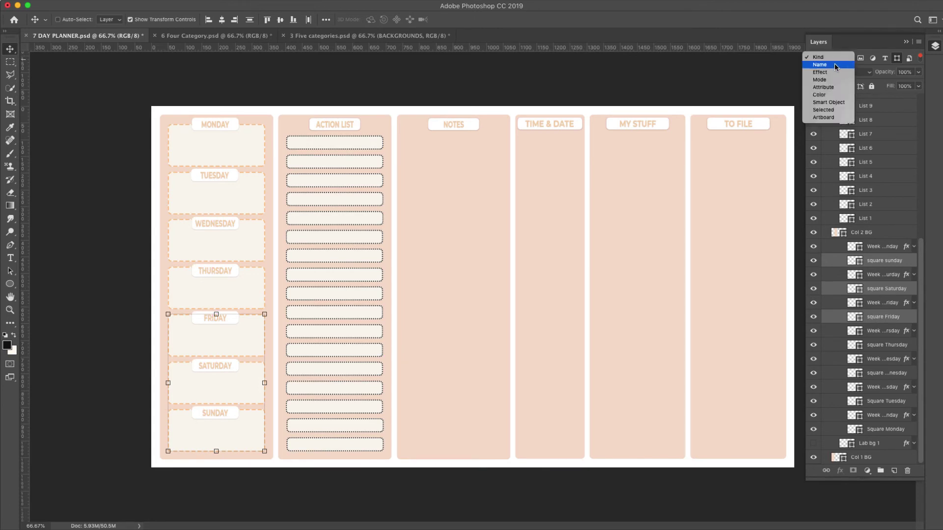
pyautogui.click(835, 64)
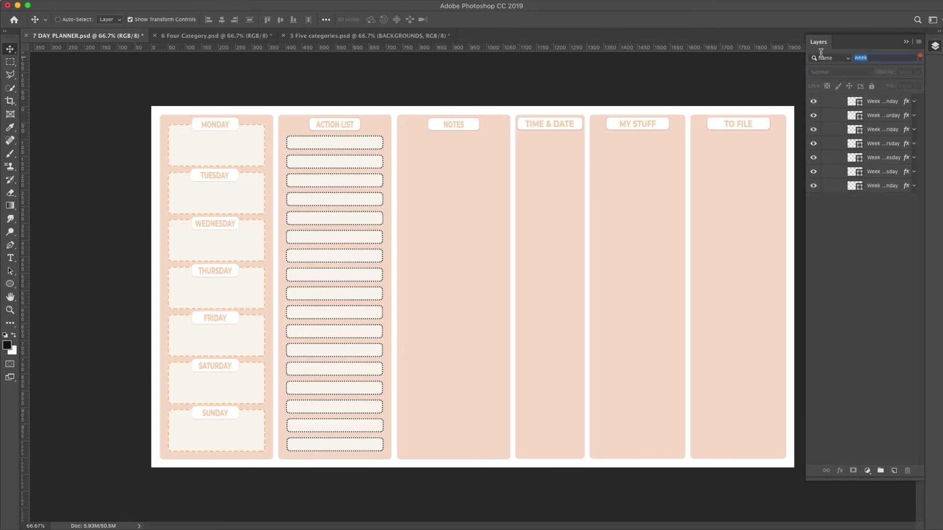
pyautogui.write('square')
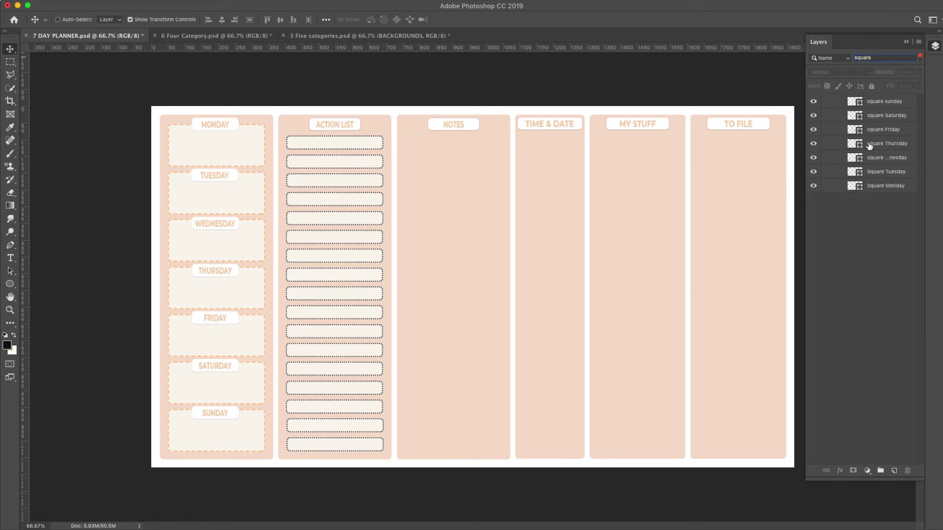
pyautogui.click(877, 103)
pyautogui.keyDown('shift'); pyautogui.click(876, 186); pyautogui.keyUp('shift')
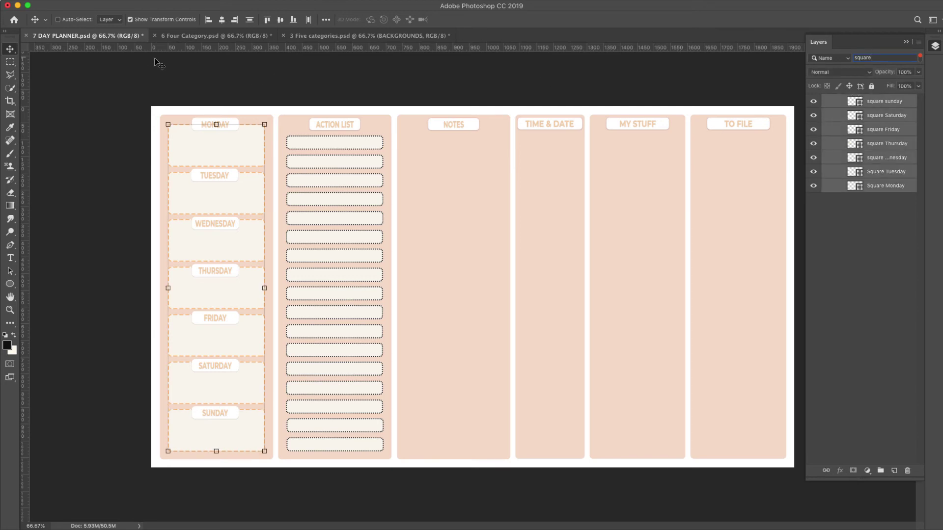
pyautogui.press('u')
pyautogui.press('super+alt+a')
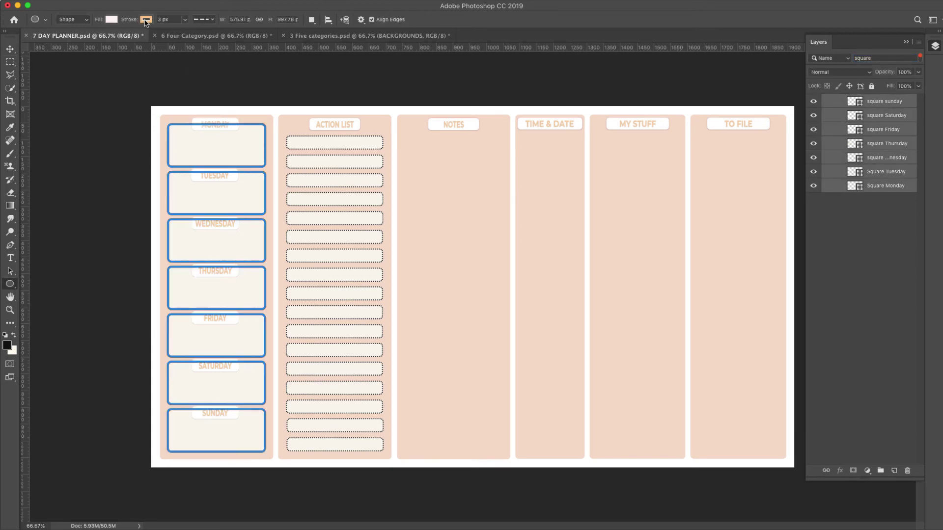
pyautogui.click(146, 19)
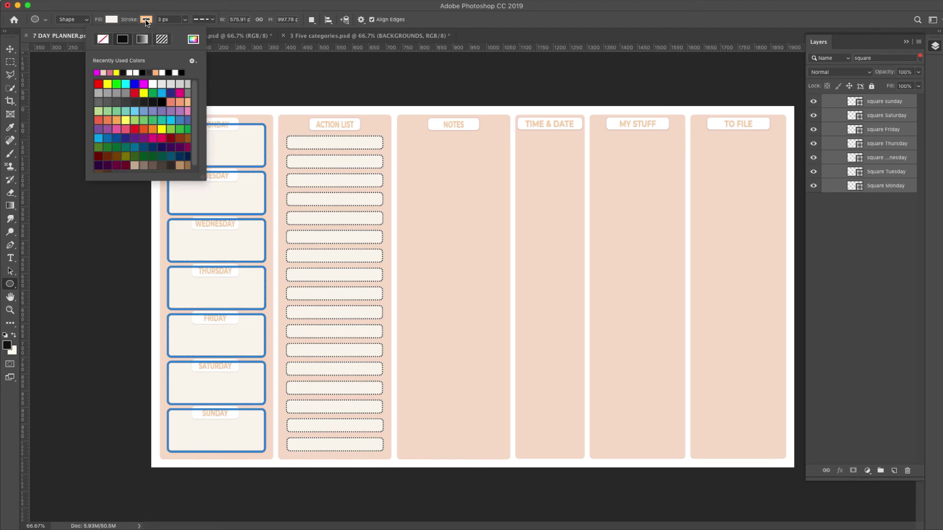
pyautogui.click(122, 73)
# Step: Fill the seven weekday boxes with the light orange recently used colour and deselect their layers
pyautogui.click(113, 20)
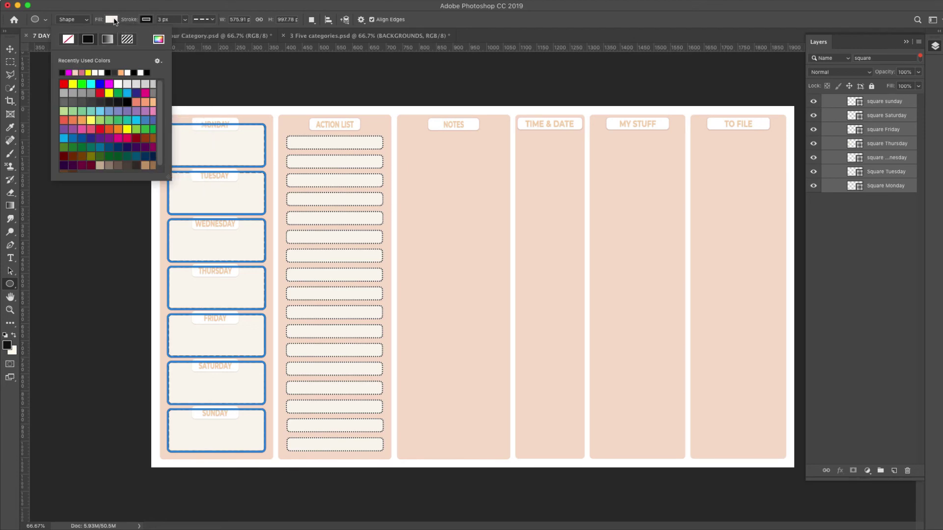
pyautogui.click(121, 73)
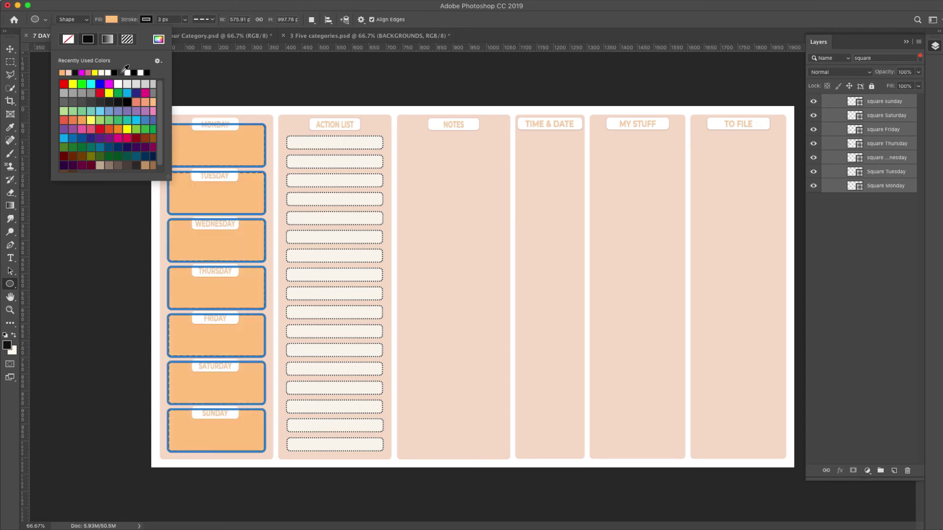
pyautogui.press('Escape')
pyautogui.press('v')
pyautogui.click(831, 231)
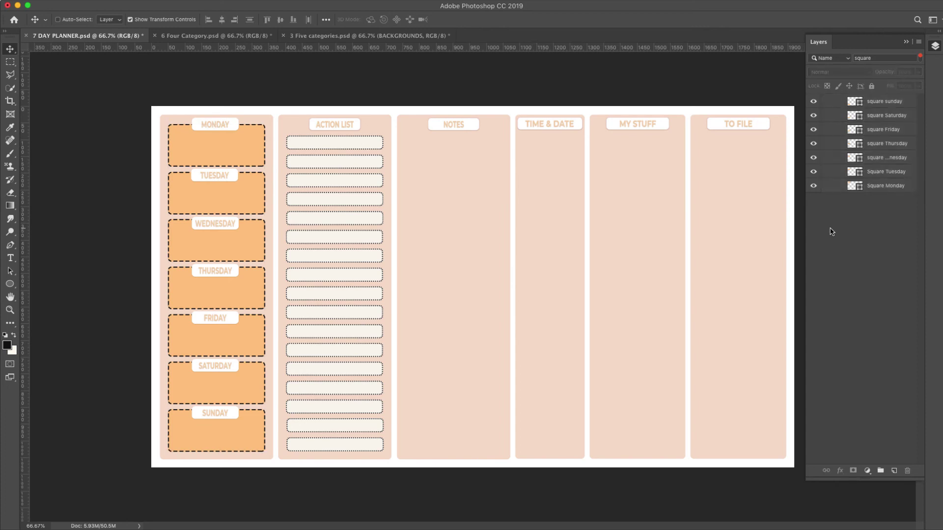